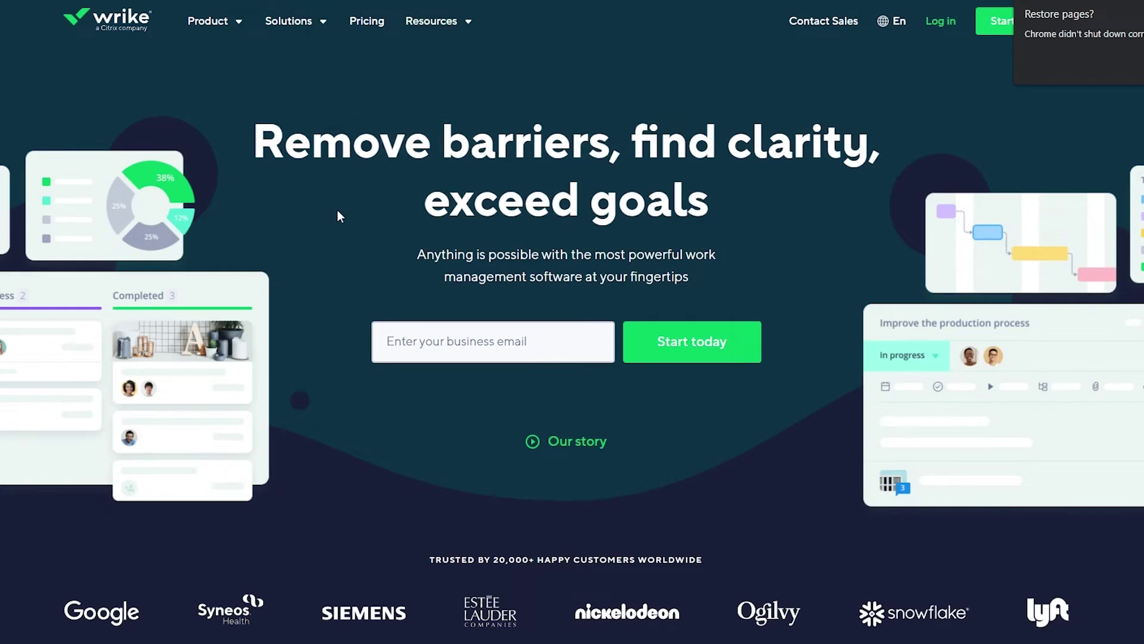
Step: Paste the business email to start signing up, sign in with Google, and block notifications
scroll(337, 217, "down", 5)
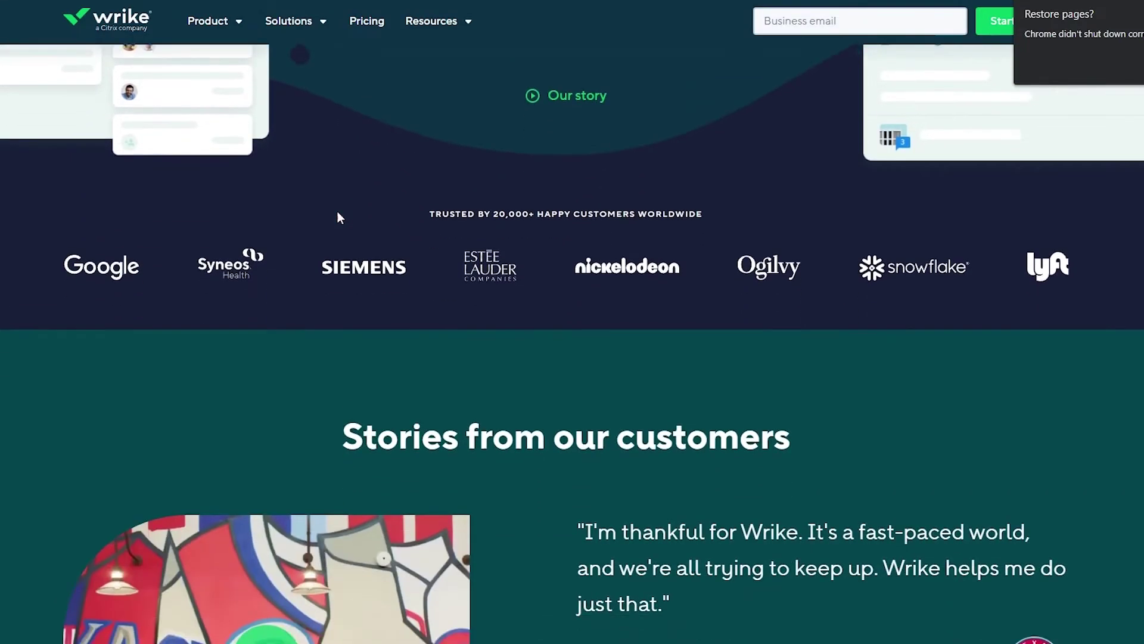
scroll(648, 247, "down", 3)
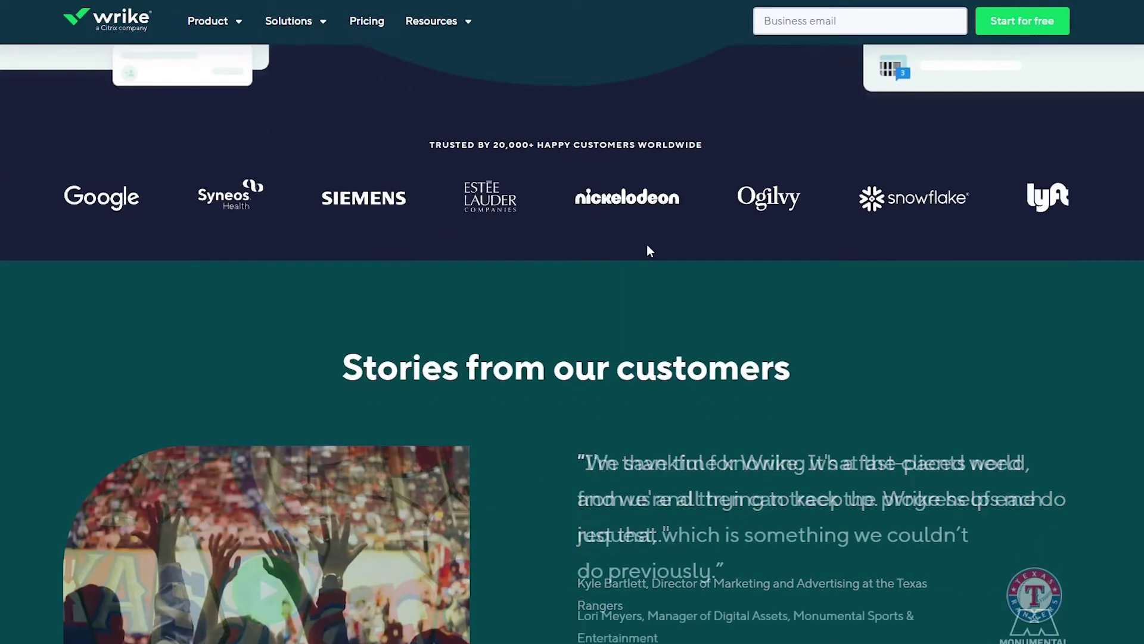
scroll(649, 247, "up", 8)
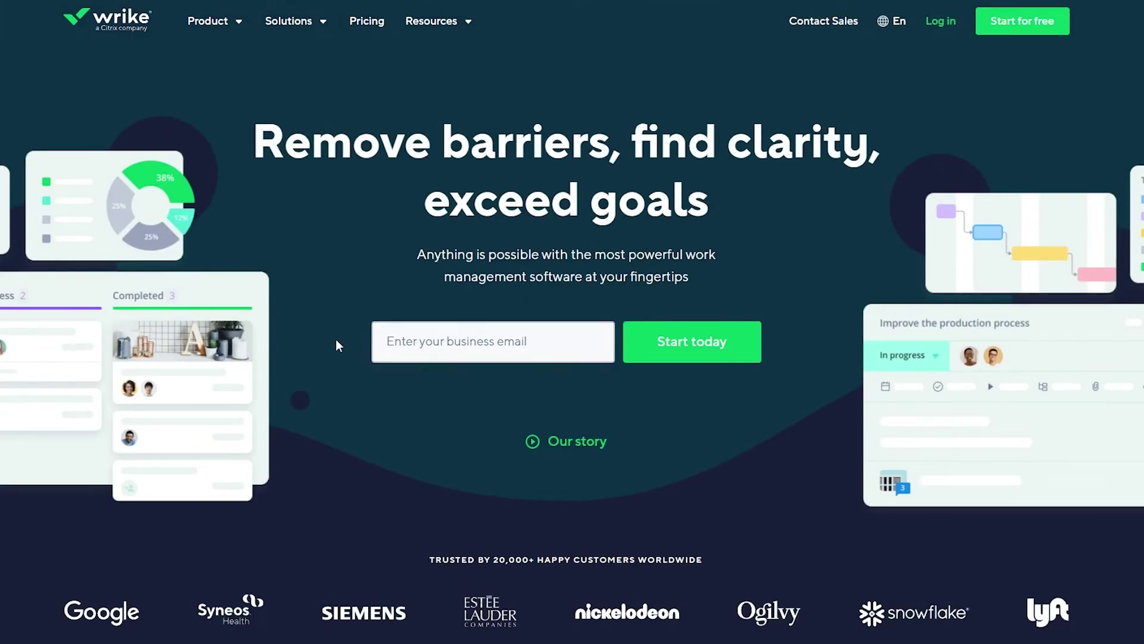
left_click(585, 345)
key("ctrl+v")
left_click(719, 343)
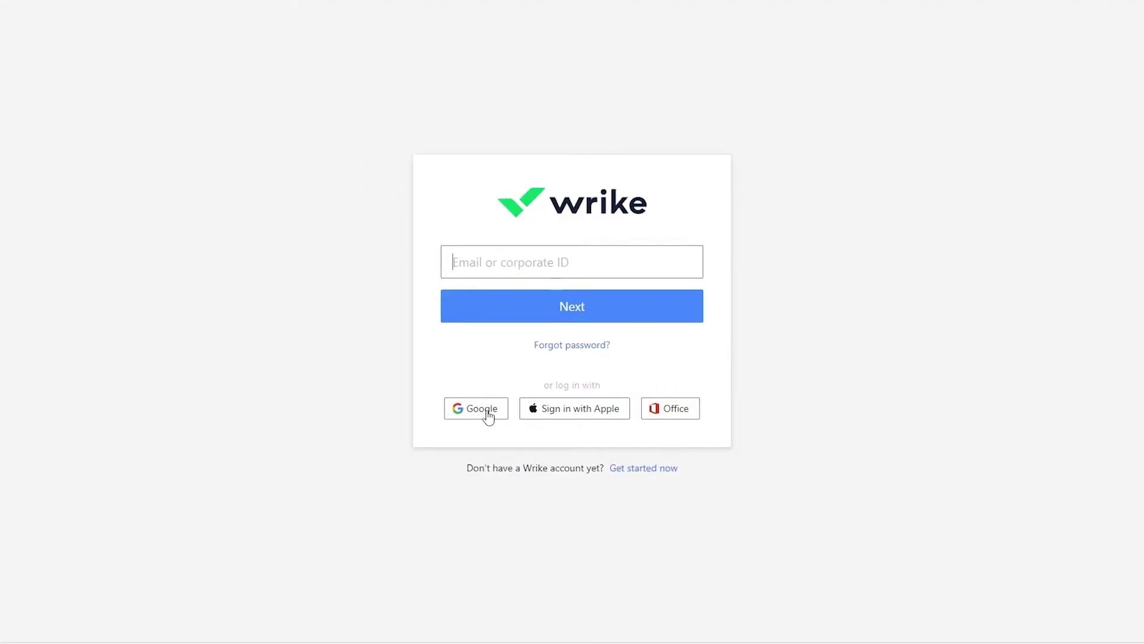
left_click(487, 415)
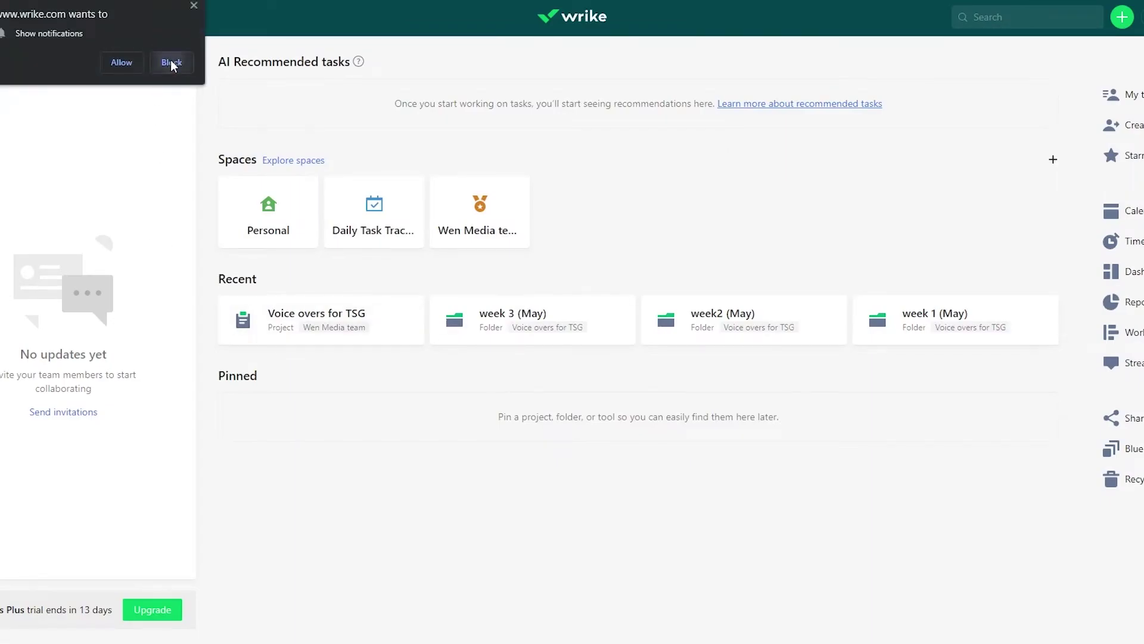
left_click(172, 63)
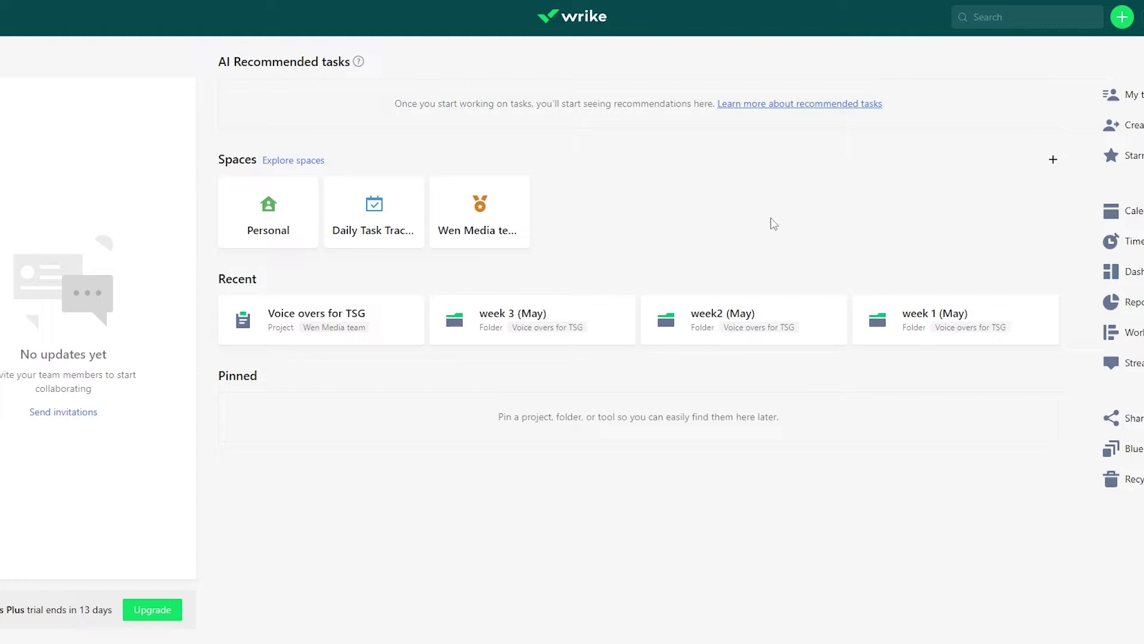
left_click(1050, 302)
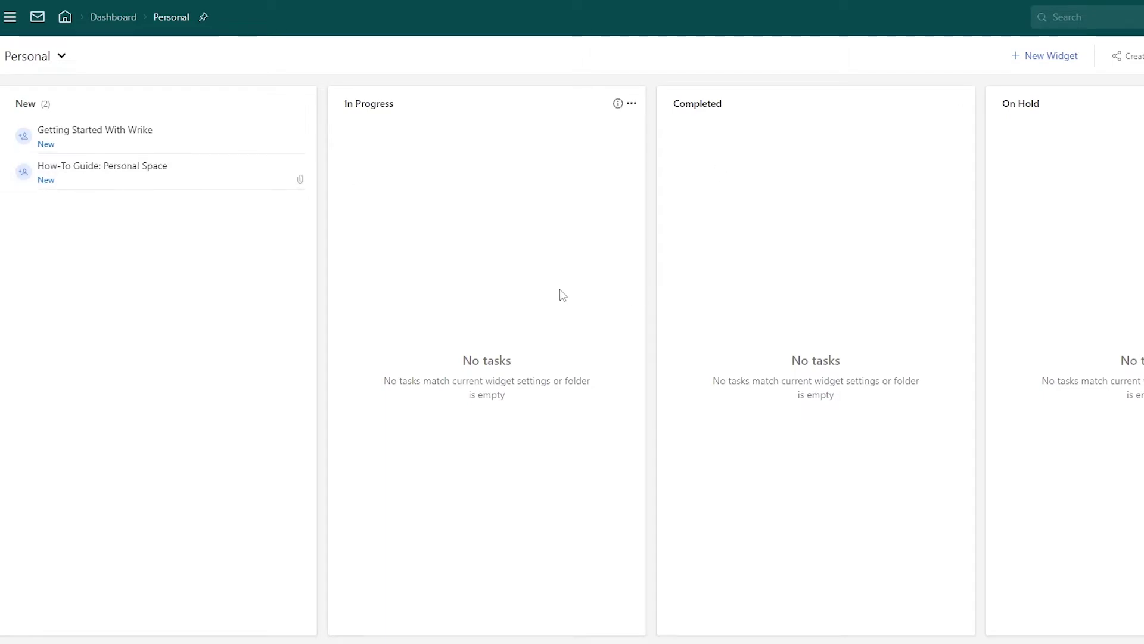
left_click(49, 62)
left_click(71, 115)
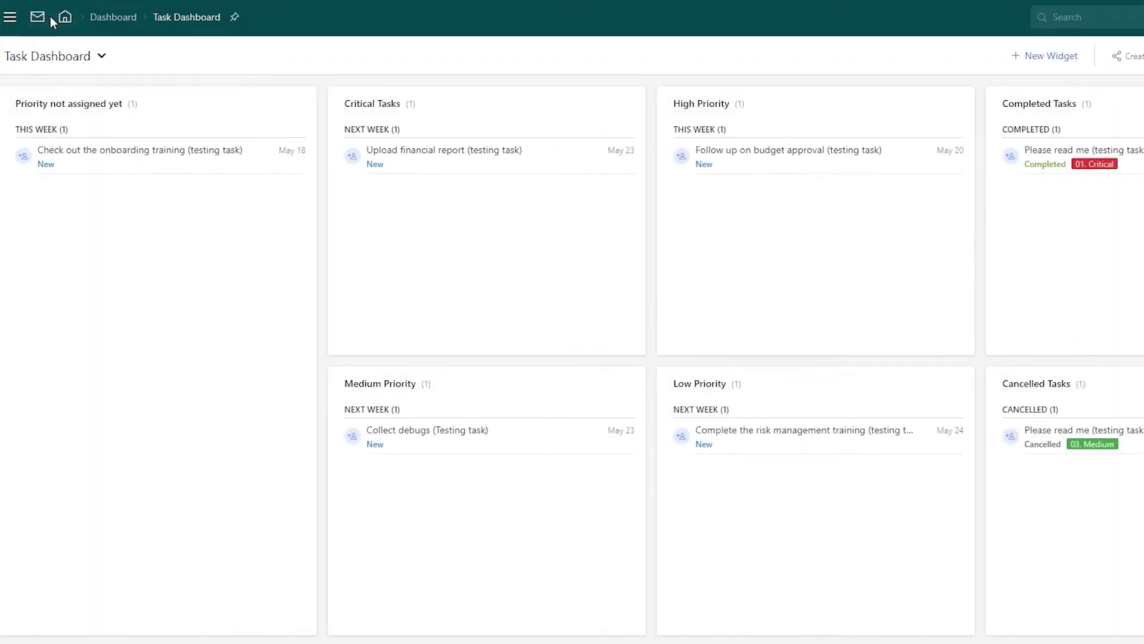
left_click(65, 18)
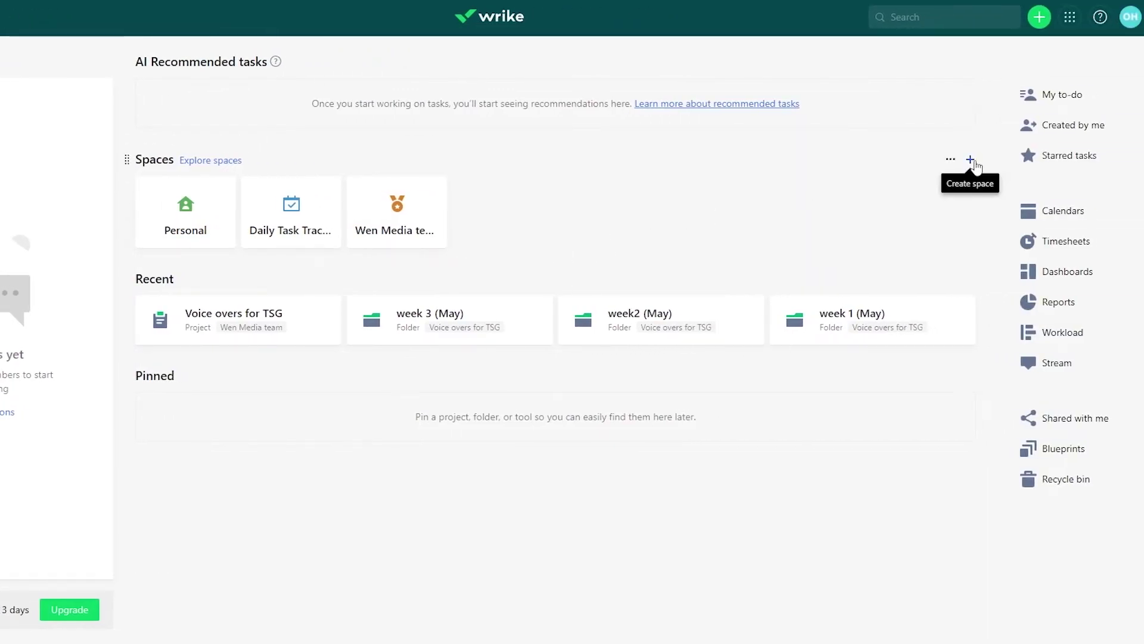
Step: Create a new Space and browse General Purpose templates like Business Goals, Kanban and Risk Assessment
left_click(1035, 26)
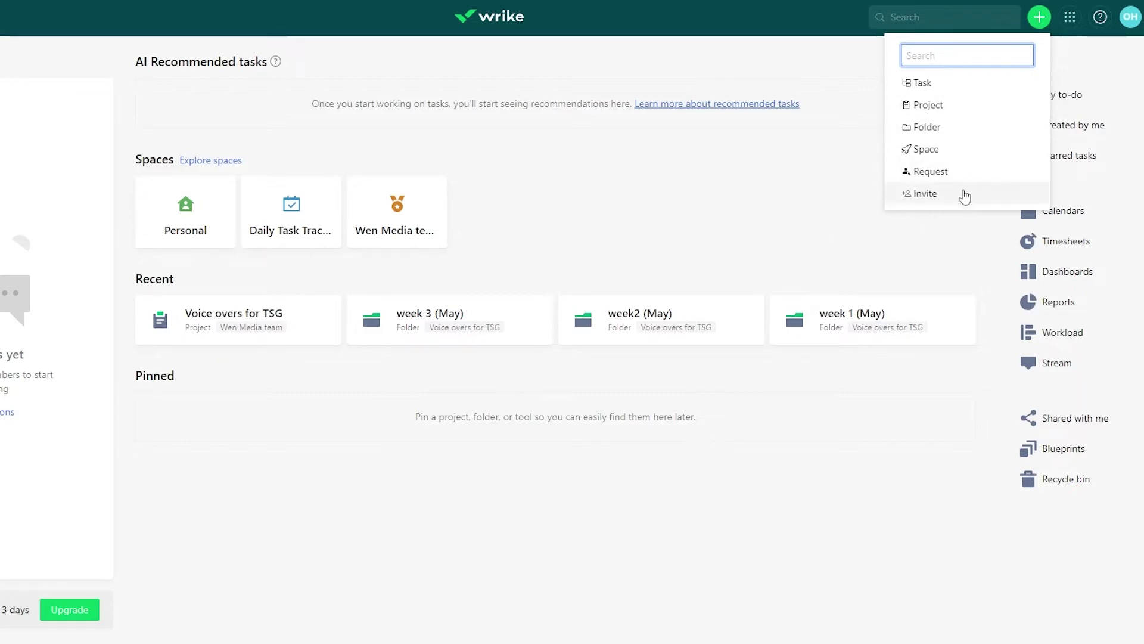
left_click(948, 160)
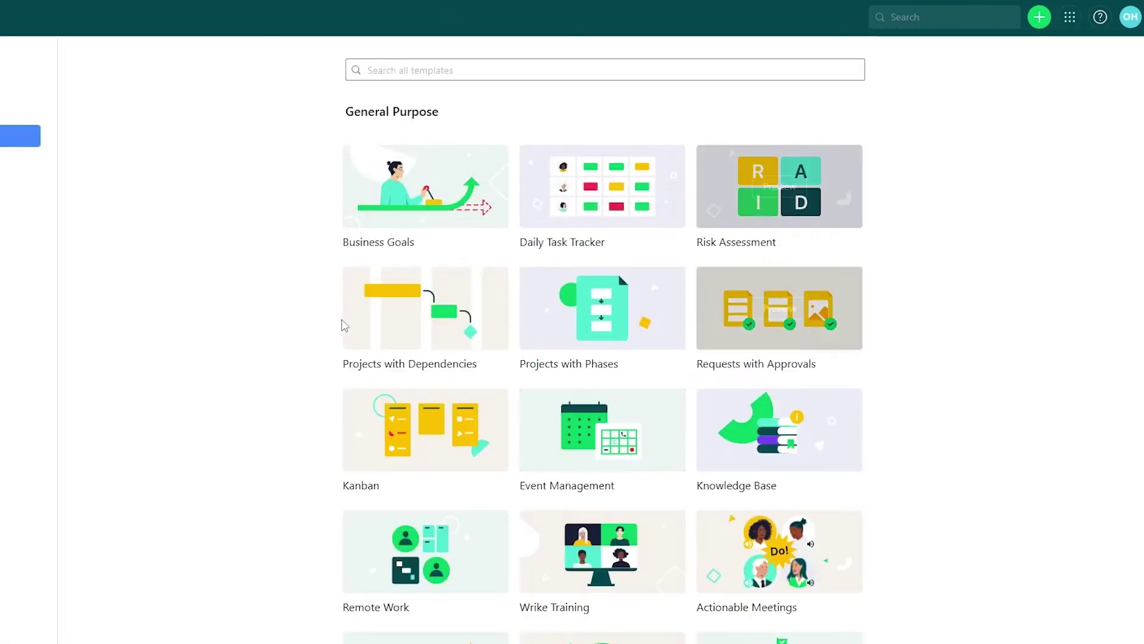
scroll(600, 393, "down", 2)
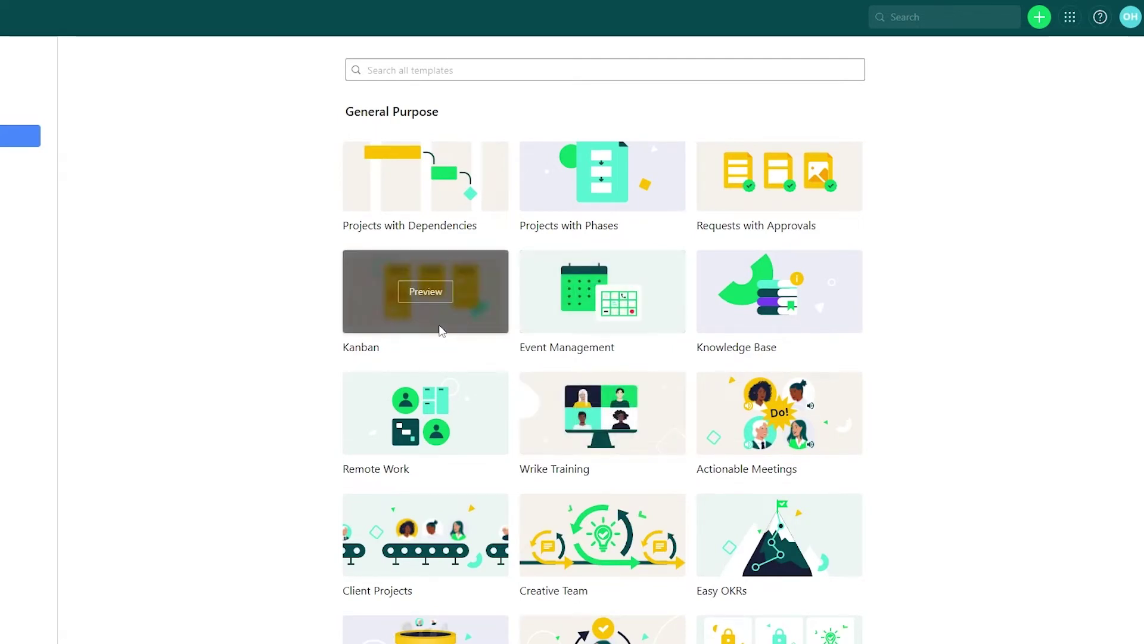
scroll(431, 348, "up", 1)
scroll(429, 349, "up", 1)
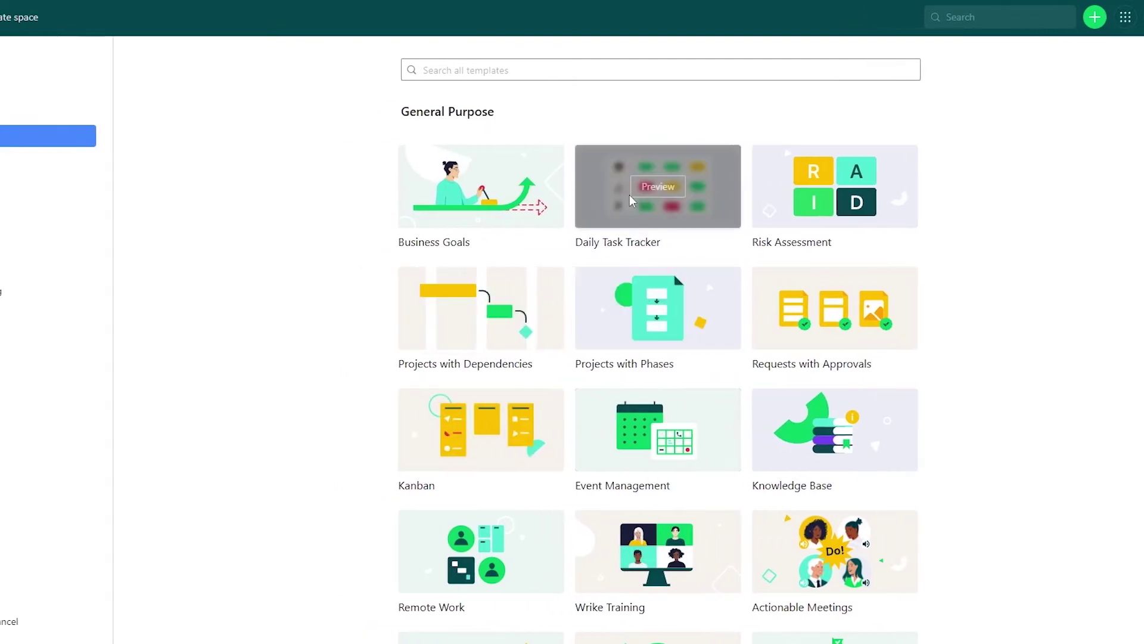
scroll(920, 477, "down", 5)
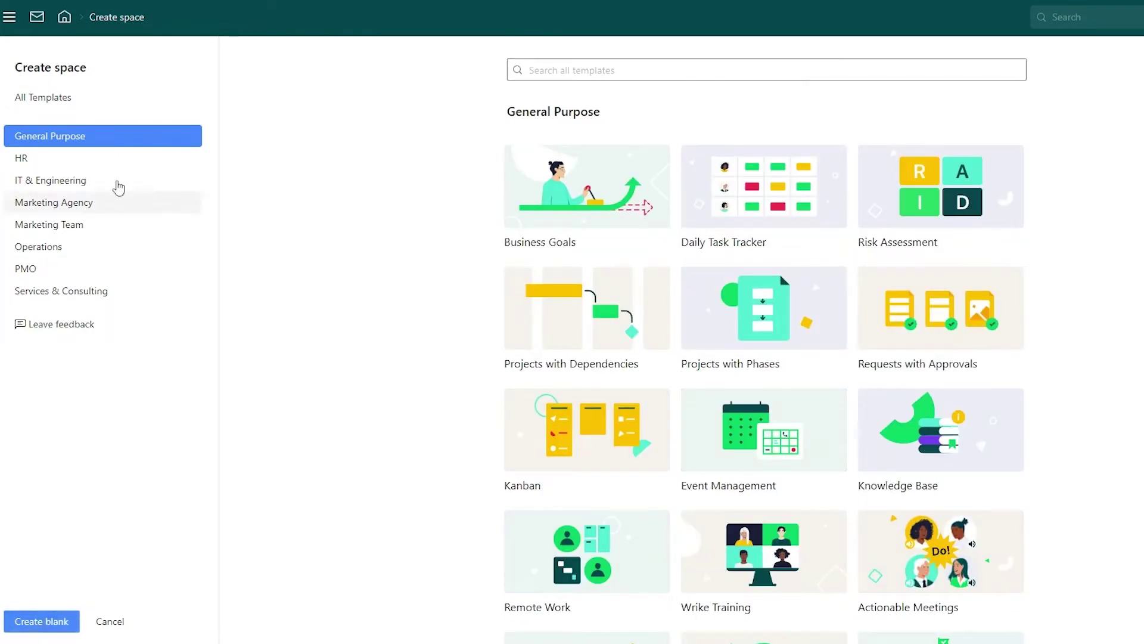
Step: Browse the HR, IT & Engineering, Marketing Team and PMO template categories, then All Templates
left_click(71, 168)
left_click(94, 182)
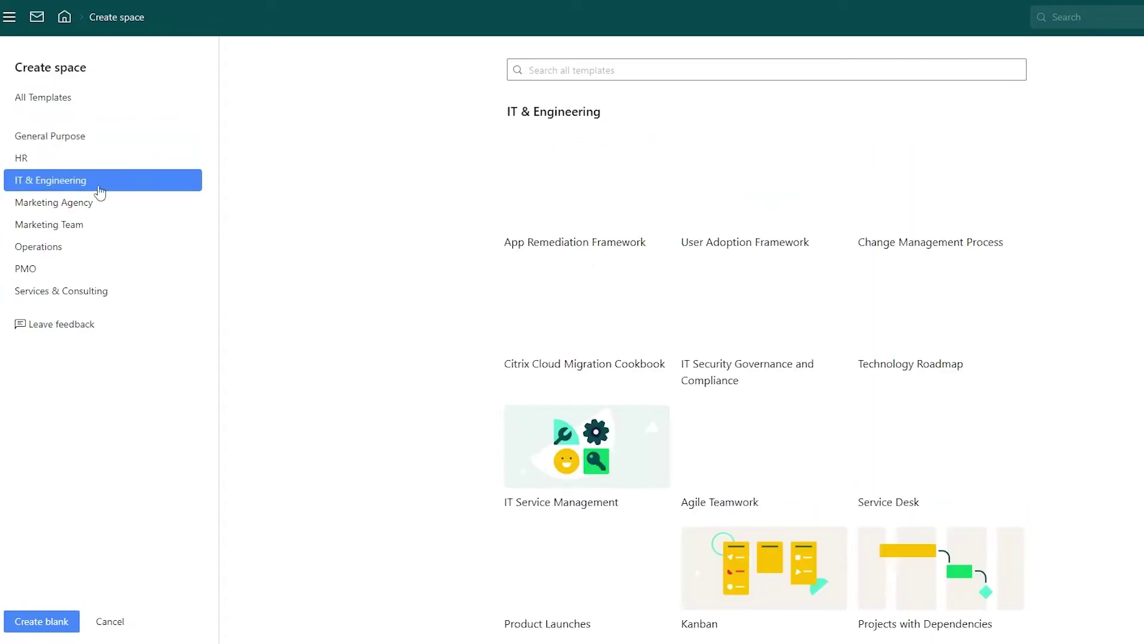
left_click(103, 225)
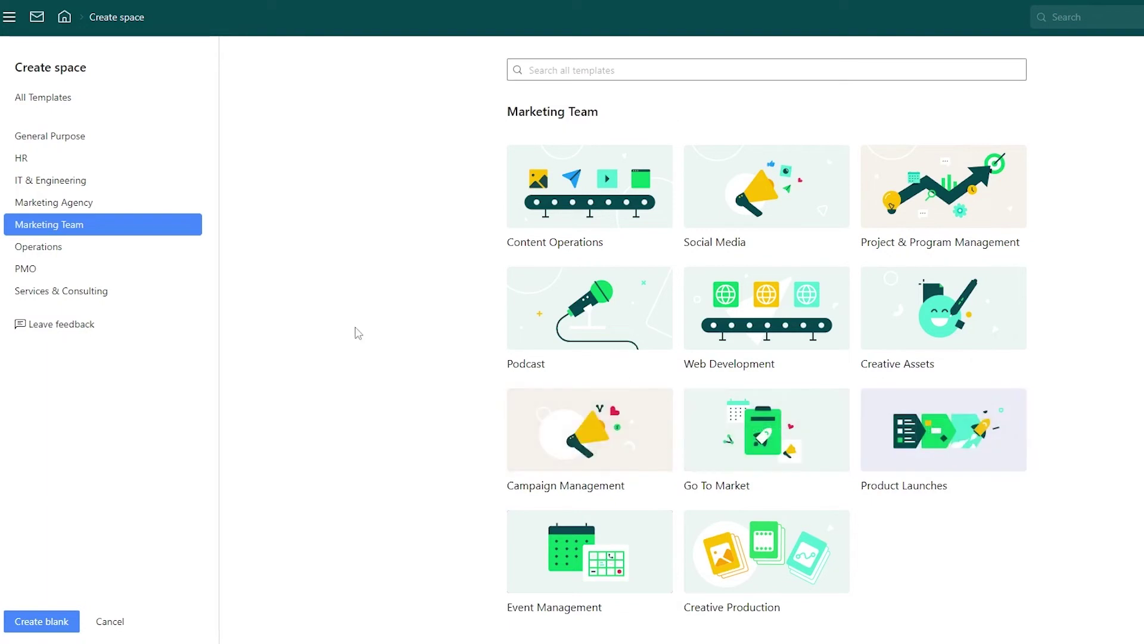
left_click(72, 268)
left_click(94, 97)
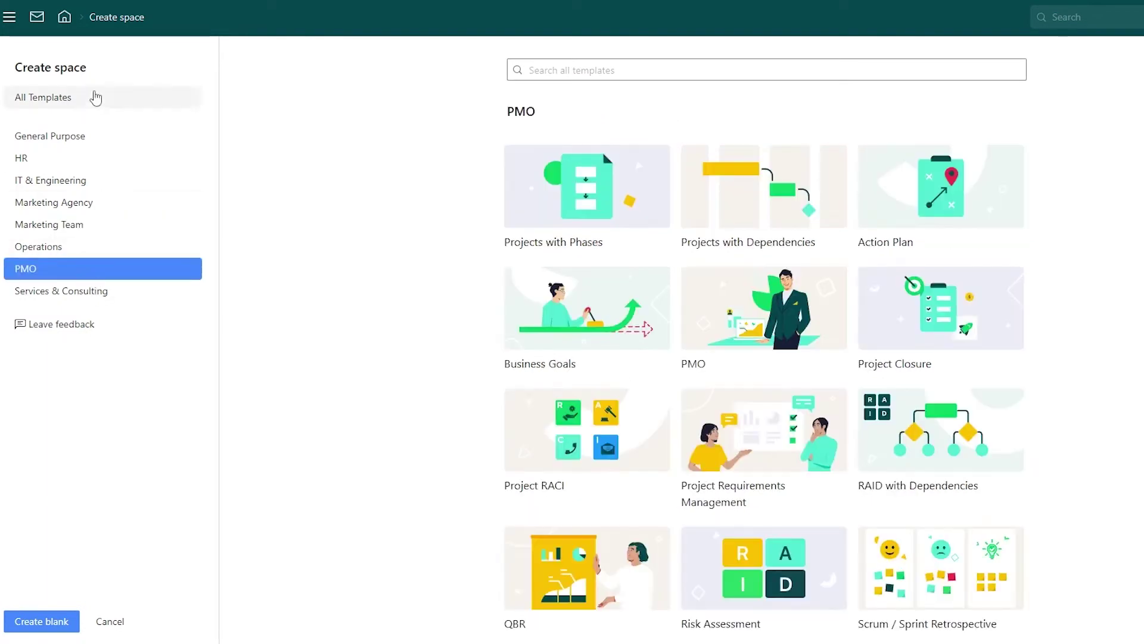
Step: Search templates for 'project managment', then choose Create blank instead
left_click(566, 71)
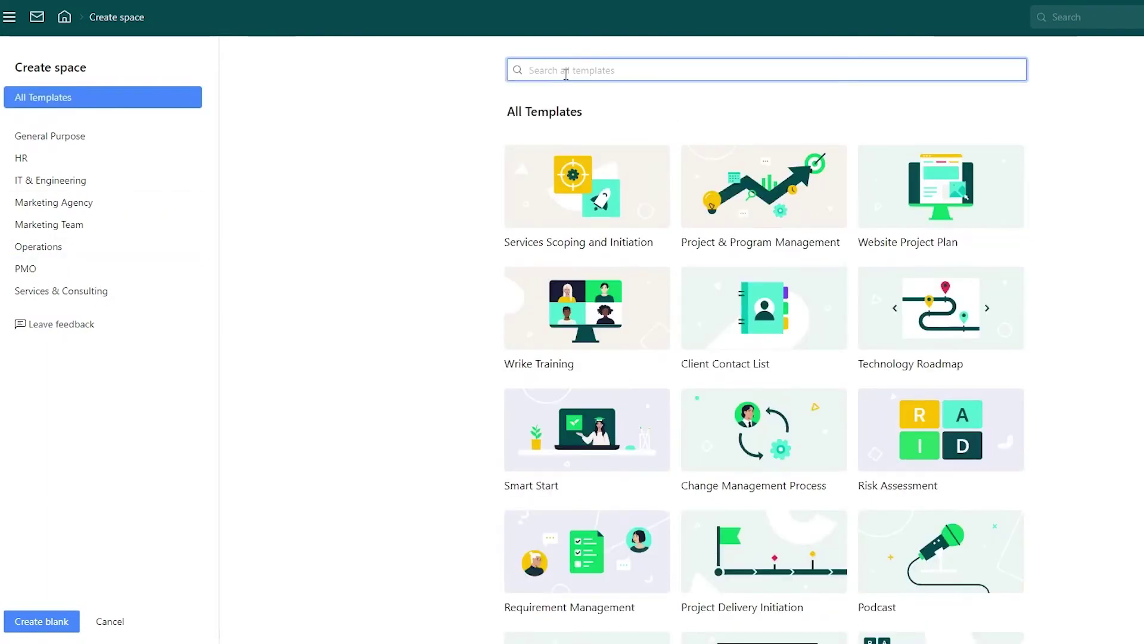
type("project managment")
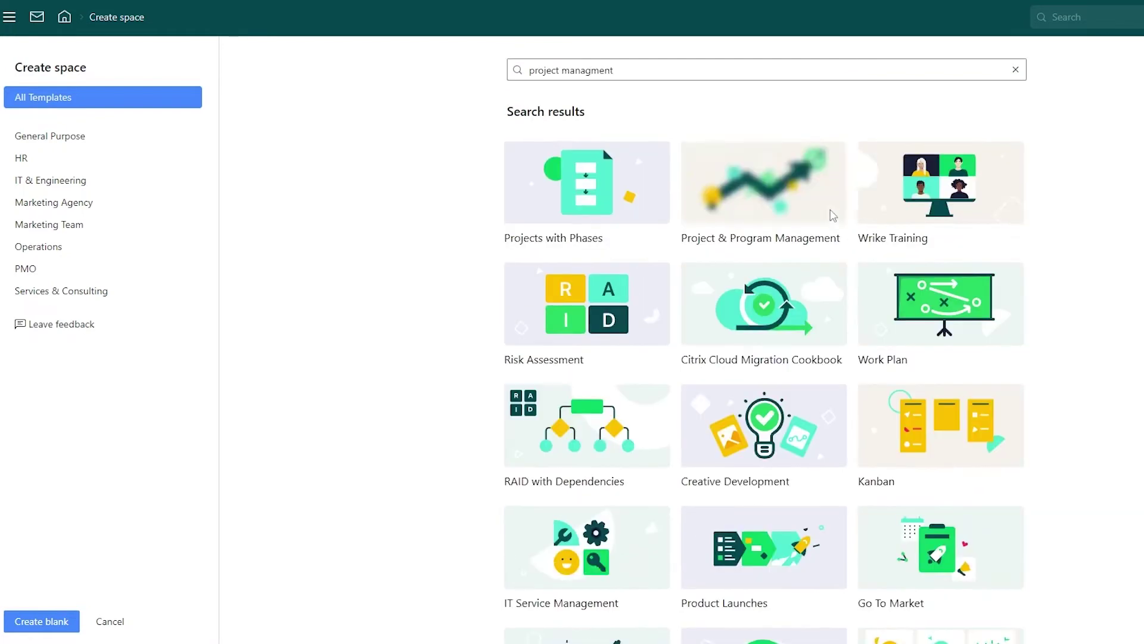
scroll(823, 197, "down", 3)
scroll(1025, 267, "down", 1)
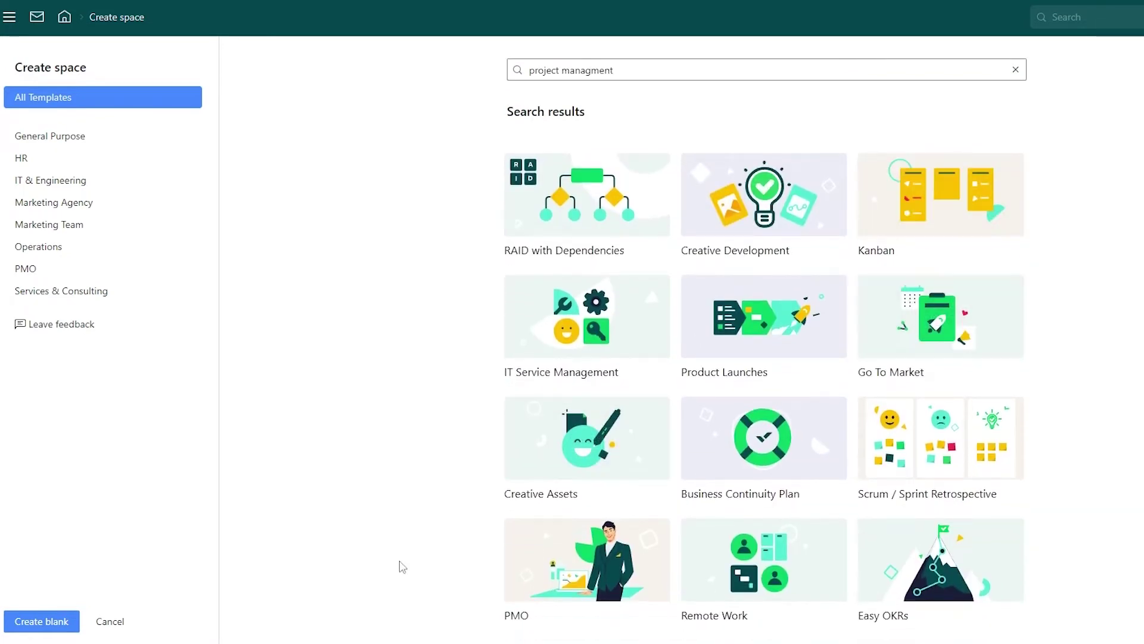
left_click(55, 622)
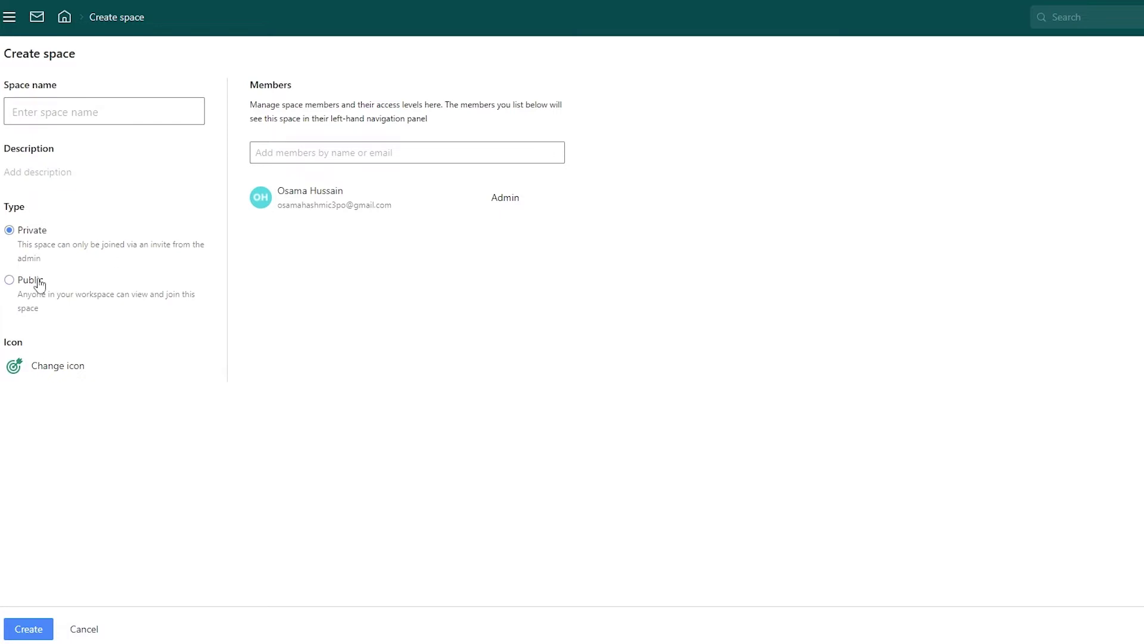
Step: Give the new space a briefcase icon after looking through the full icon library
left_click(27, 370)
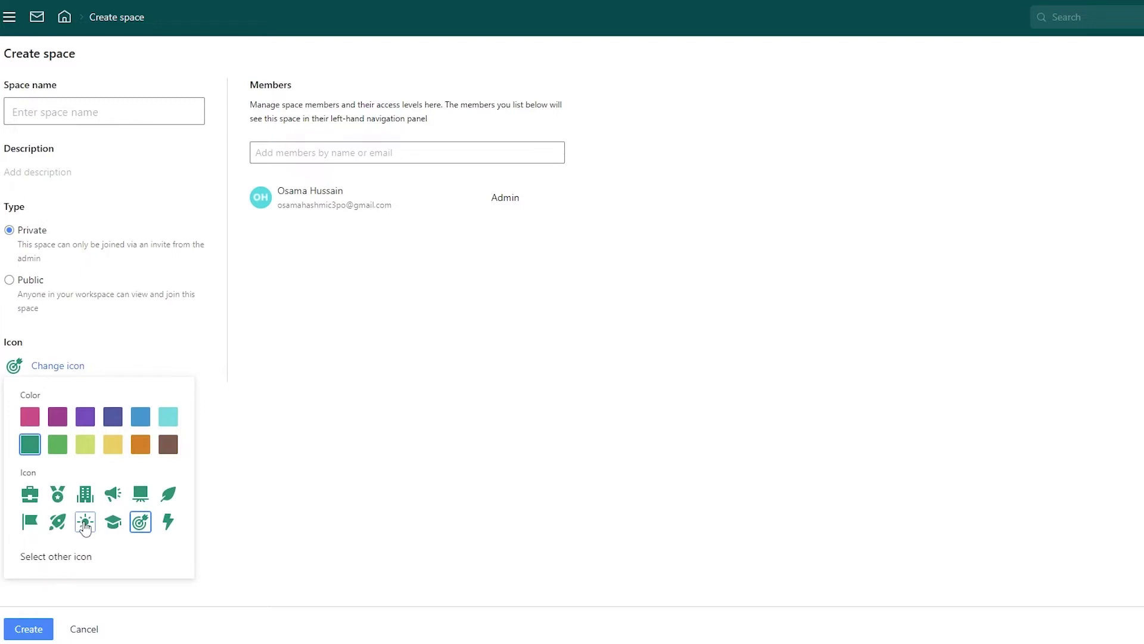
left_click(54, 559)
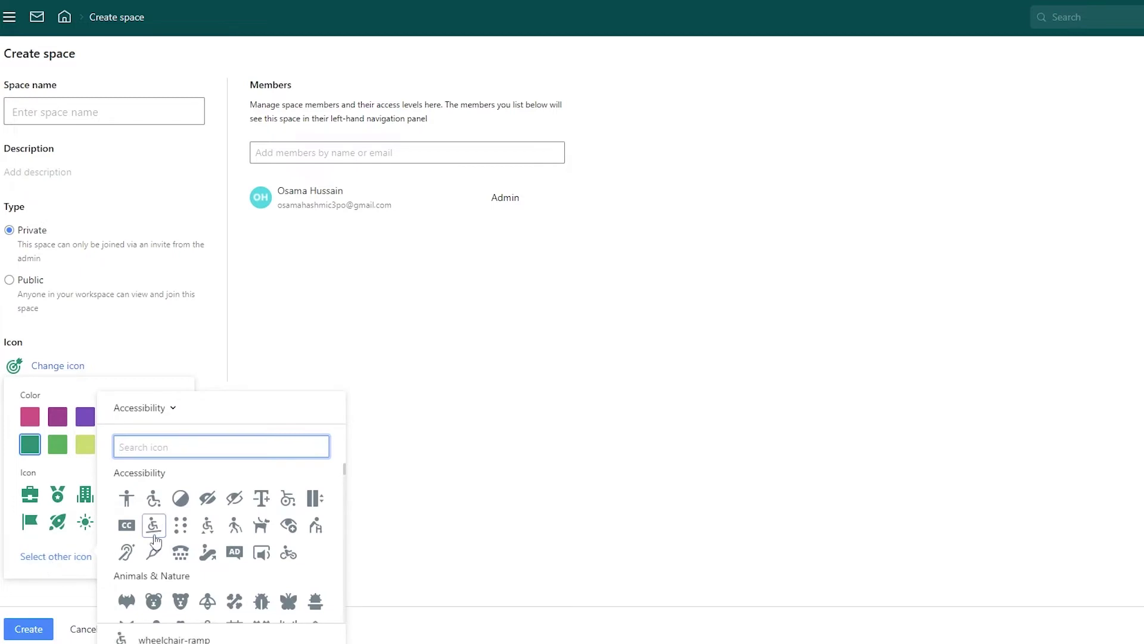
scroll(154, 537, "down", 3)
scroll(153, 539, "down", 5)
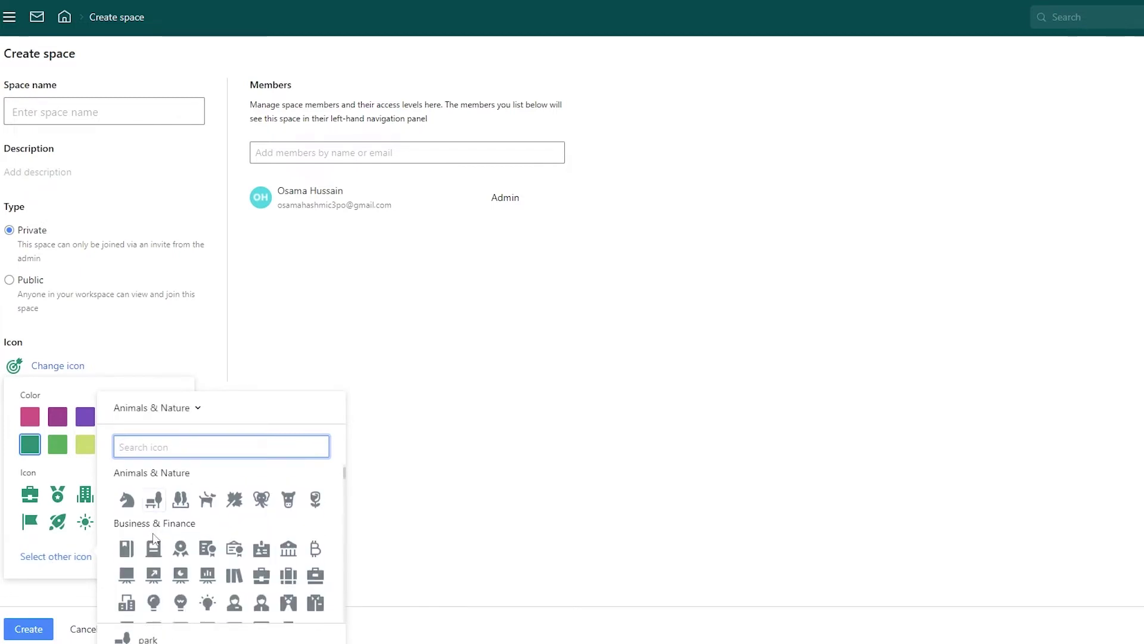
scroll(153, 538, "down", 2)
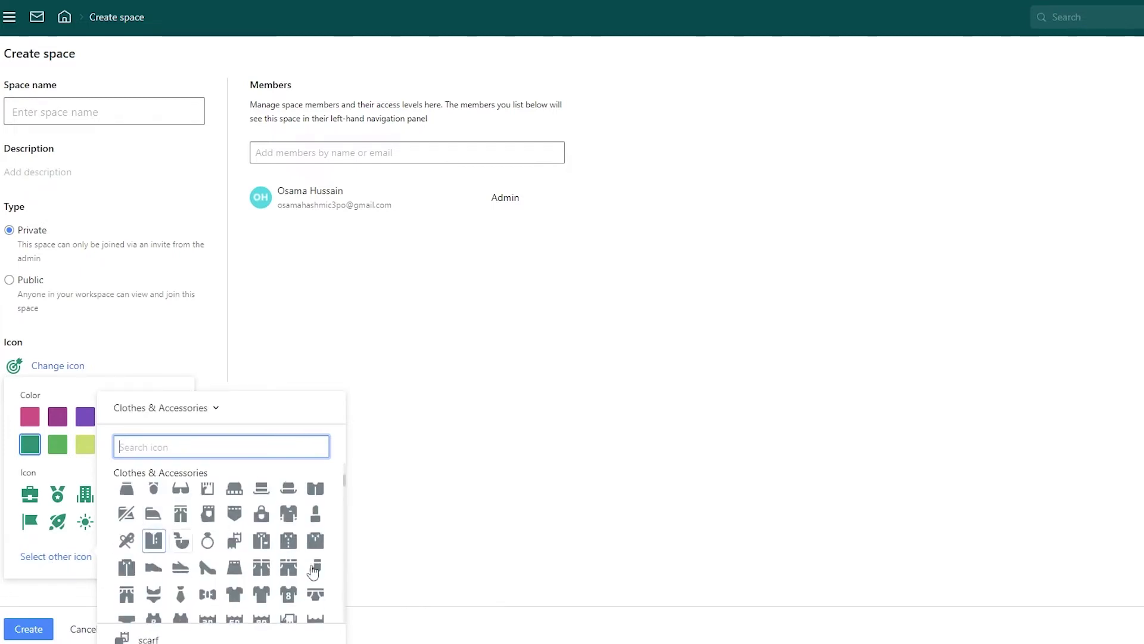
scroll(179, 518, "up", 10)
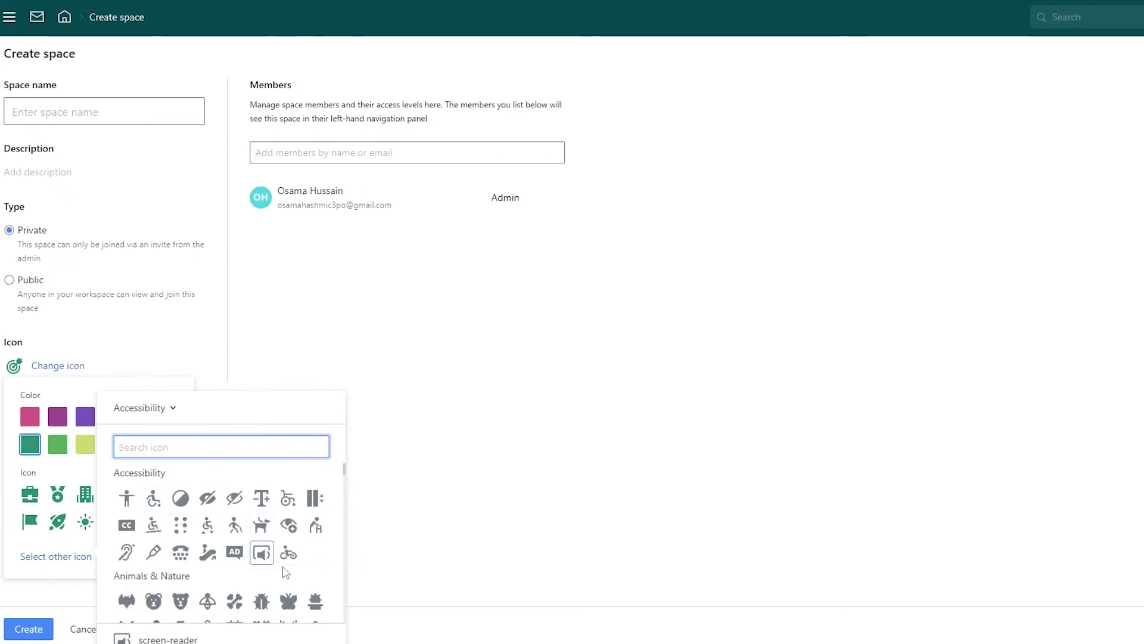
left_click(45, 535)
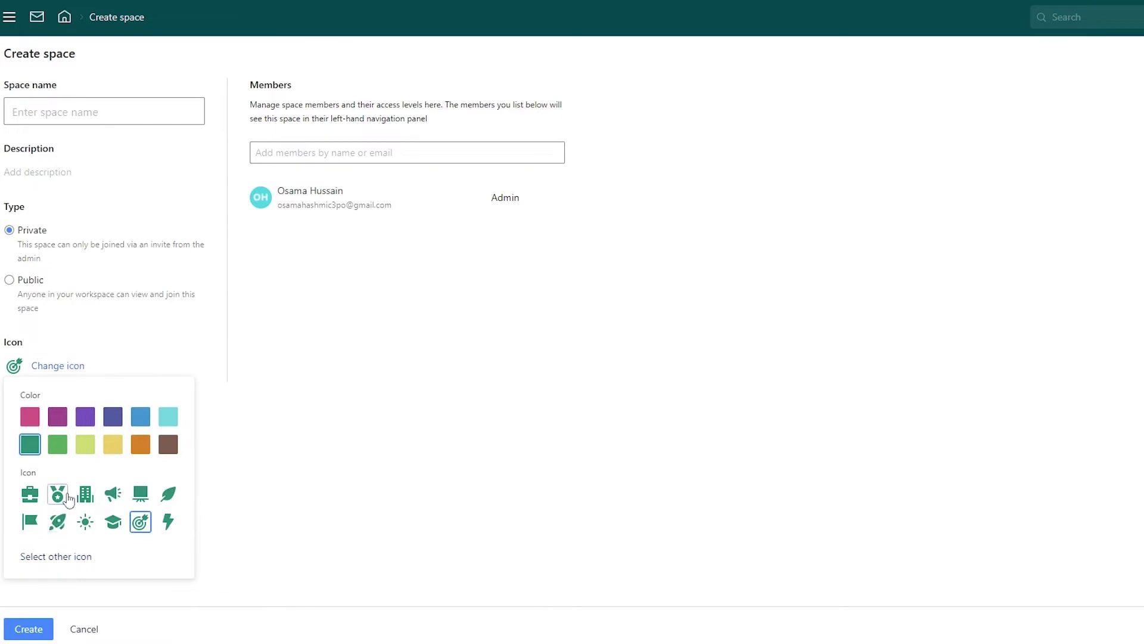
left_click(30, 494)
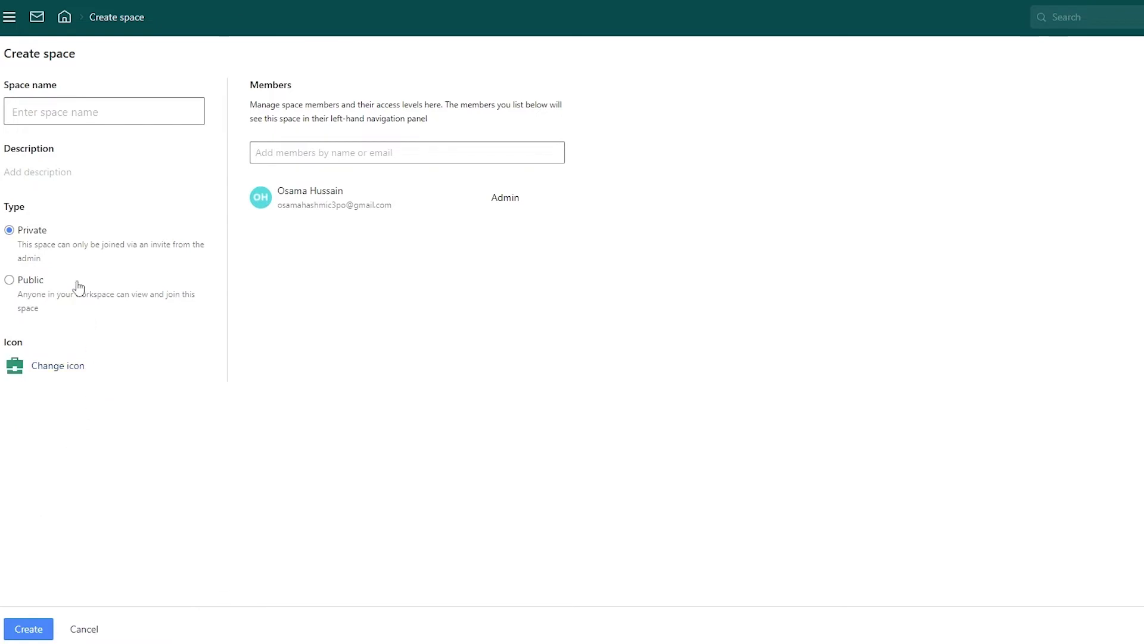
Step: Name the space 'Demo', keeping it Private
left_click(47, 119)
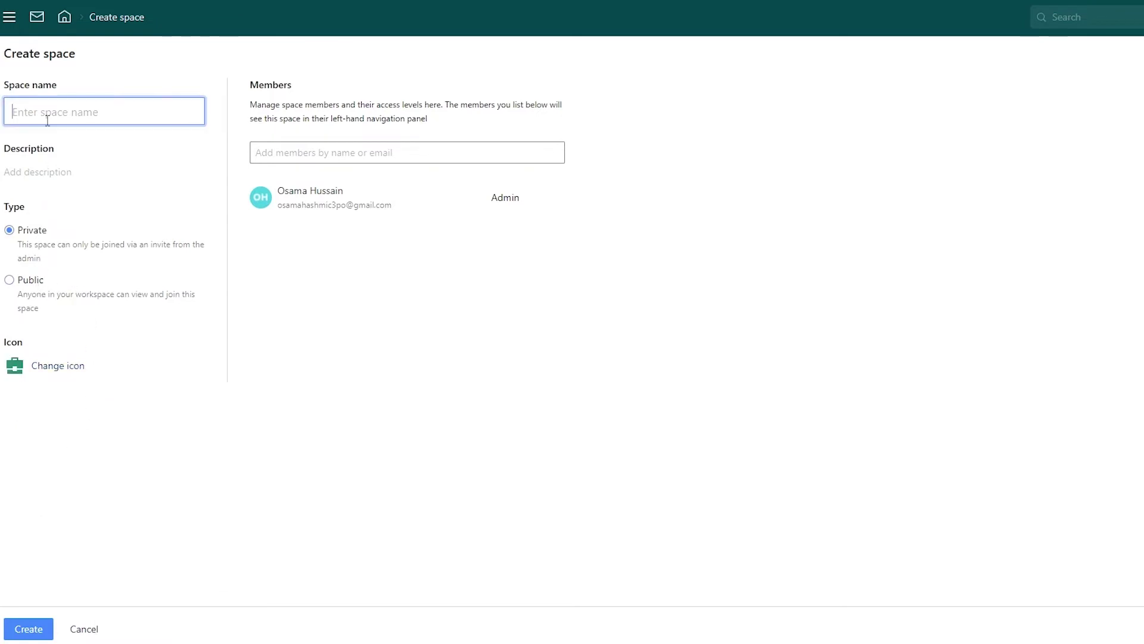
type("T")
type("Demo")
Step: Create the Demo space and add a Board view with New, In Progress, Completed, On Hold, Cancelled columns
left_click(32, 629)
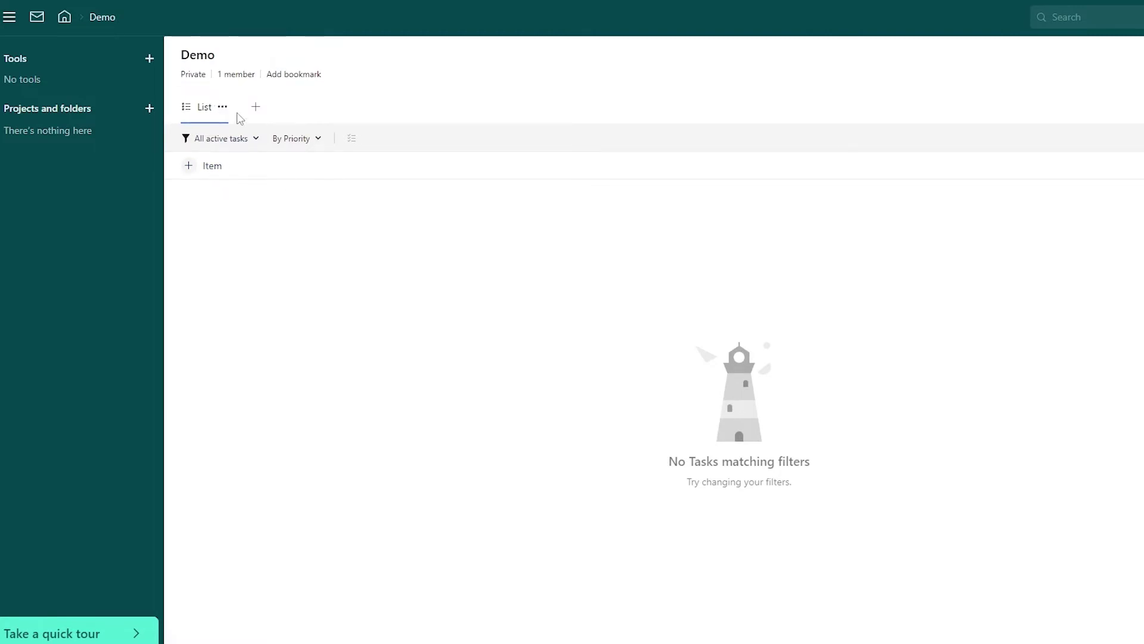
left_click(260, 110)
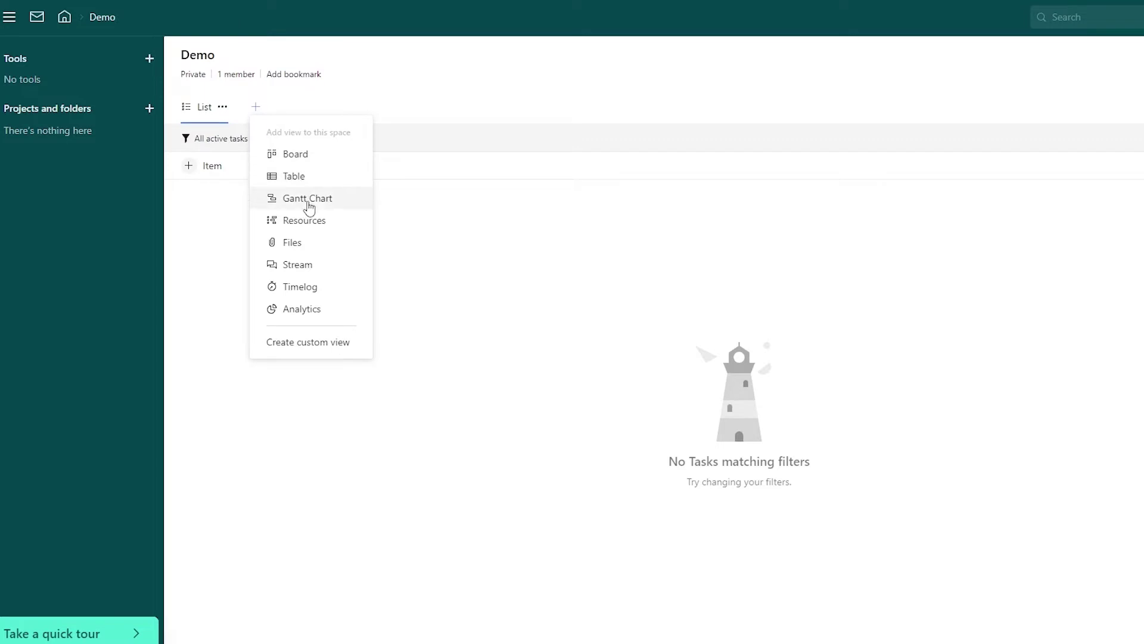
left_click(309, 156)
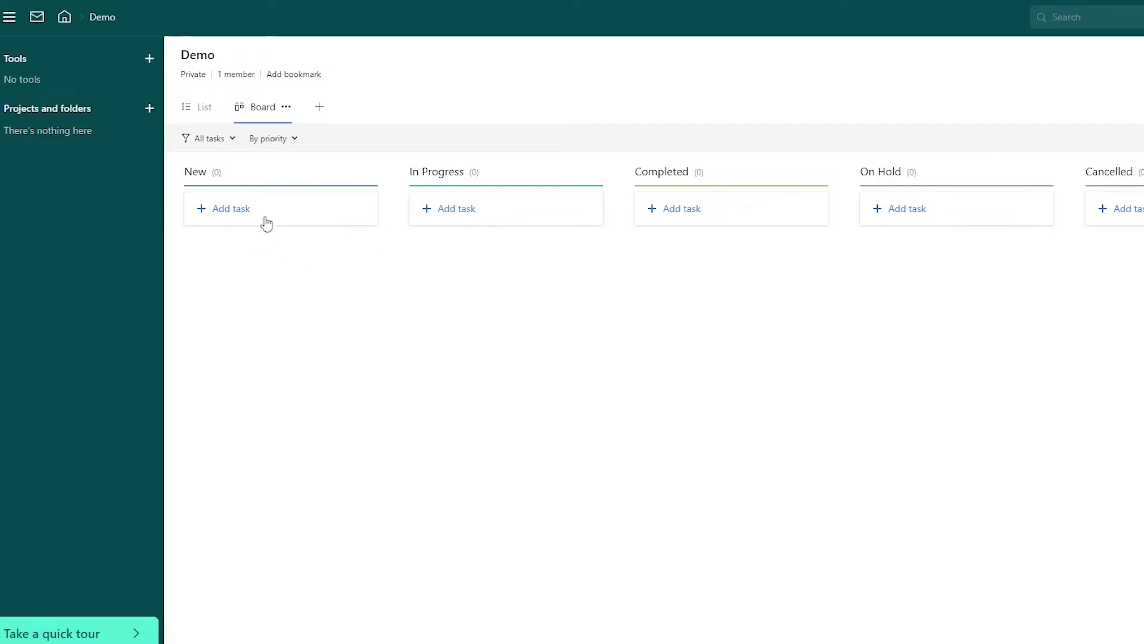
Step: Add the task 'Make video on NFTs' to the New column and open its details
left_click(253, 220)
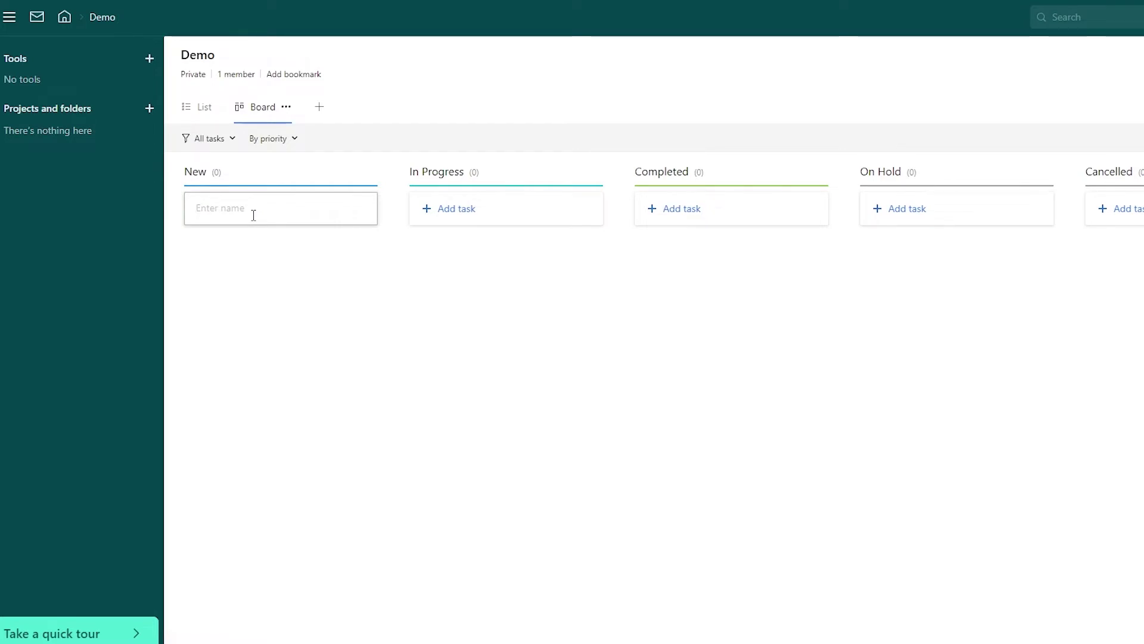
type("Make video on NFTs")
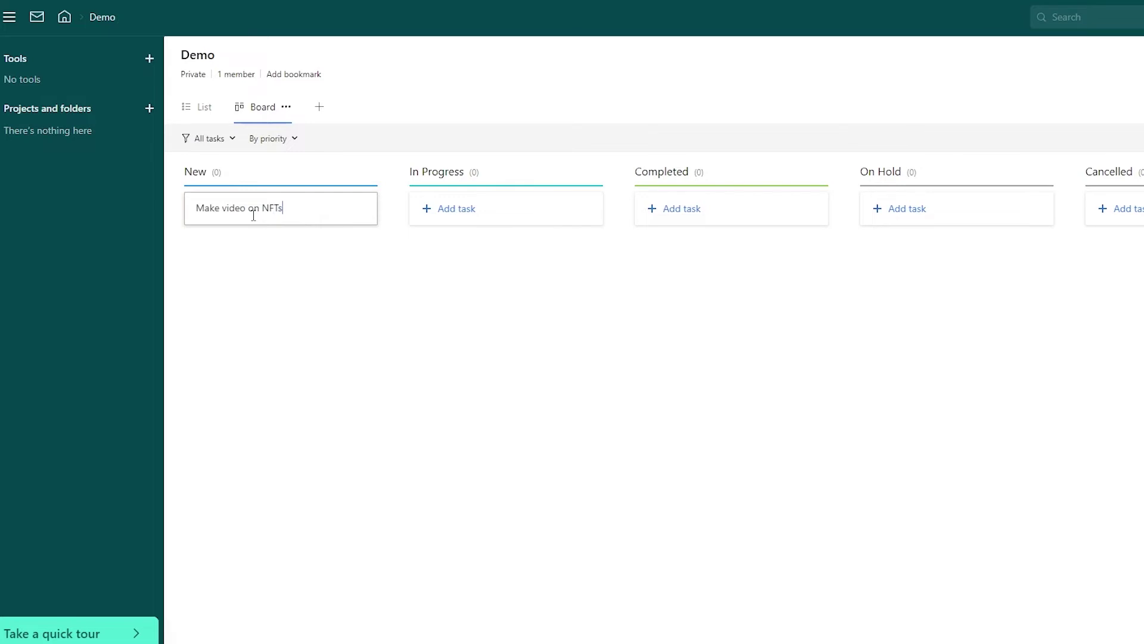
key("Return")
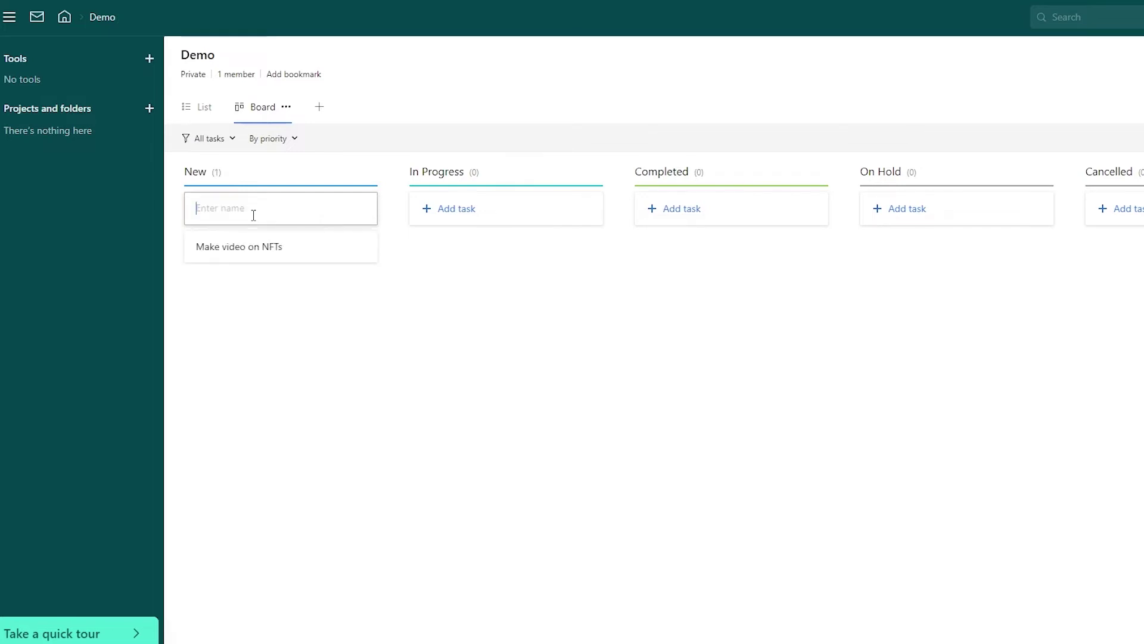
key("Escape")
left_click(278, 253)
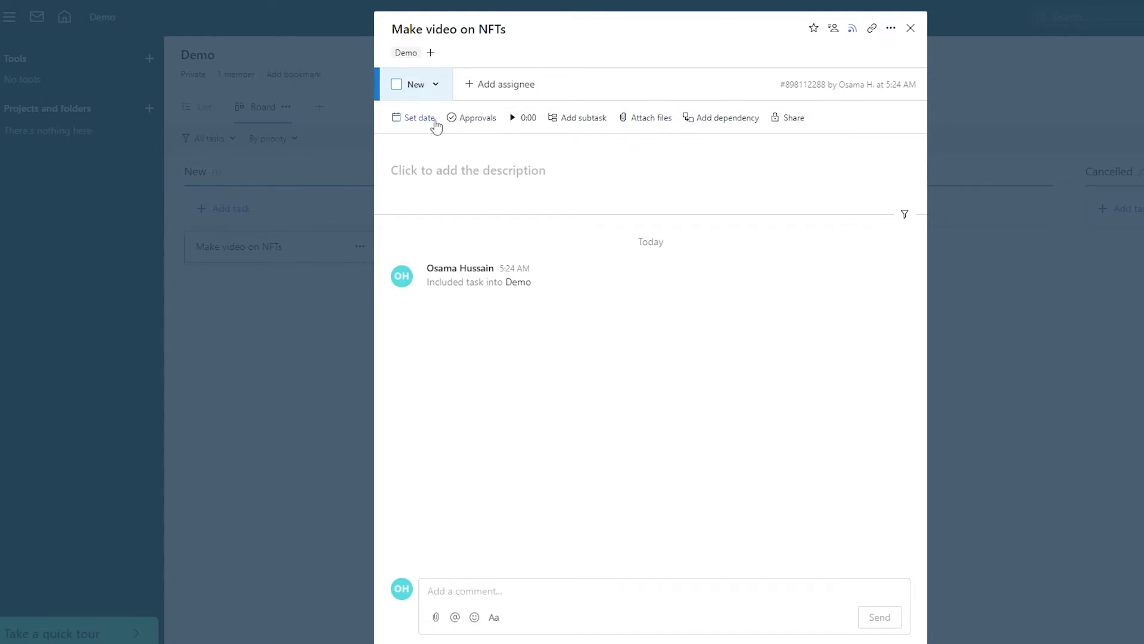
Step: Assign the Make video on NFTs task to a teammate
left_click(431, 53)
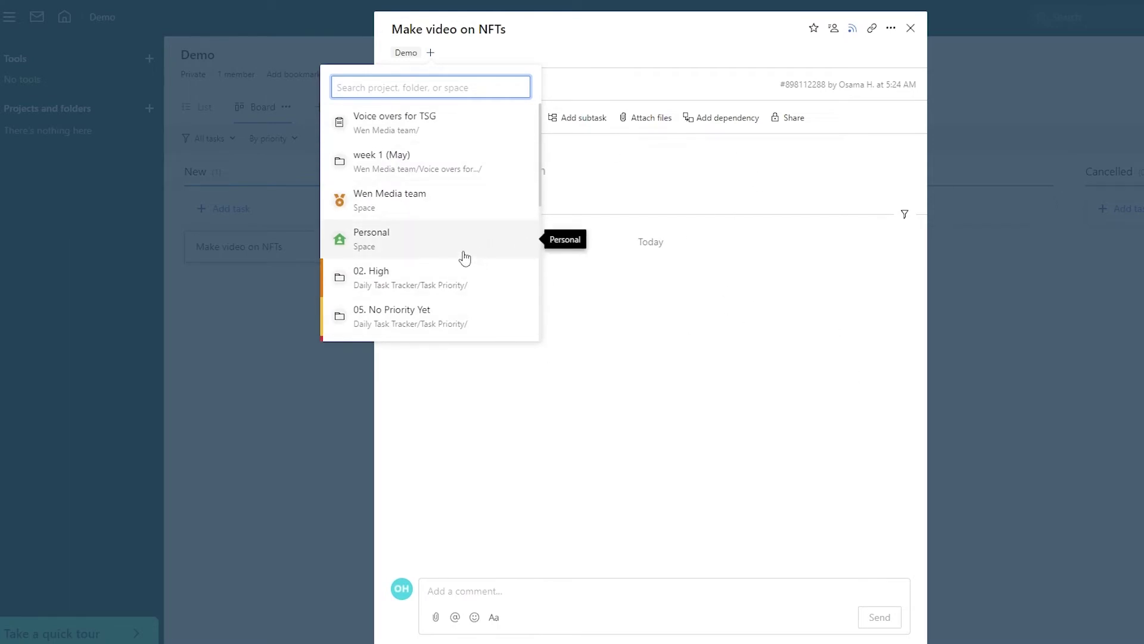
scroll(452, 331, "down", 2)
scroll(434, 327, "down", 5)
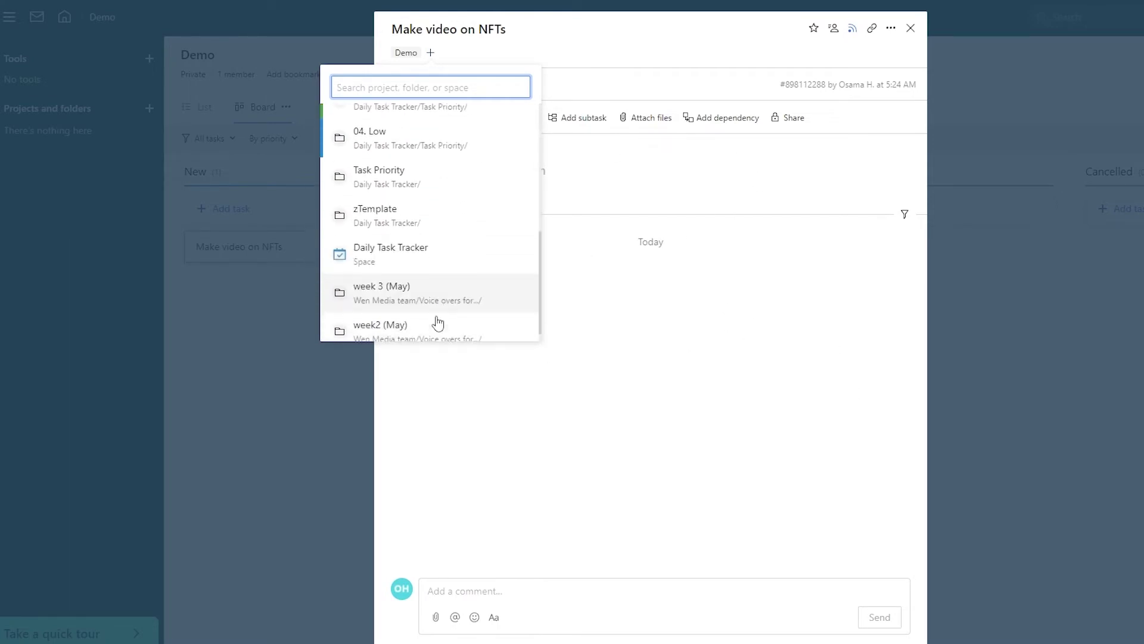
scroll(429, 310, "up", 6)
scroll(435, 286, "down", 4)
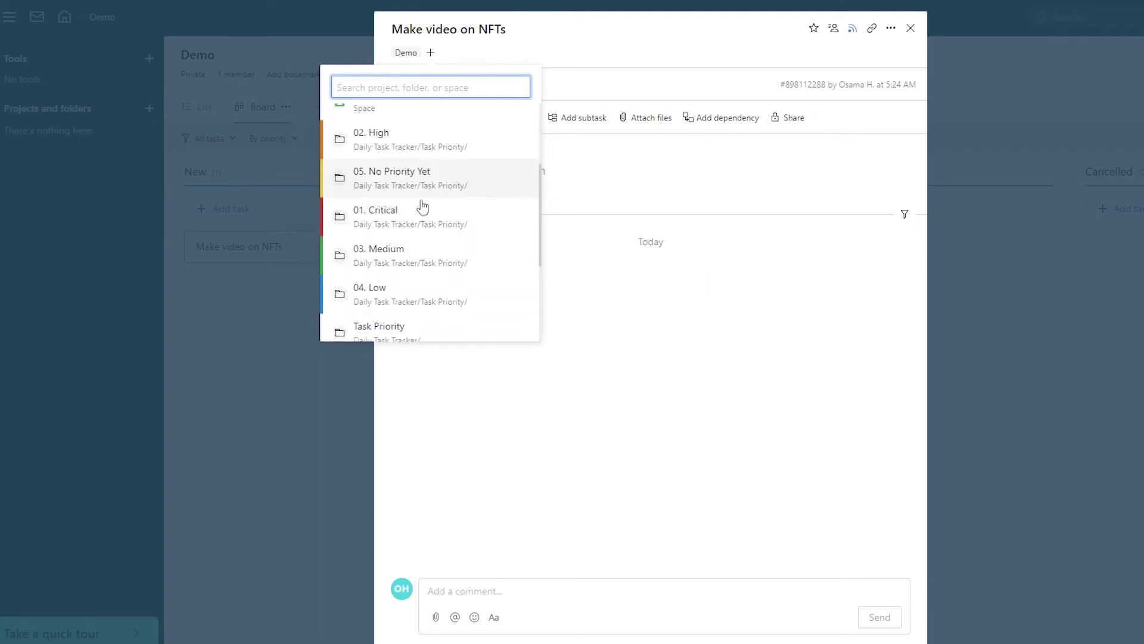
left_click(624, 393)
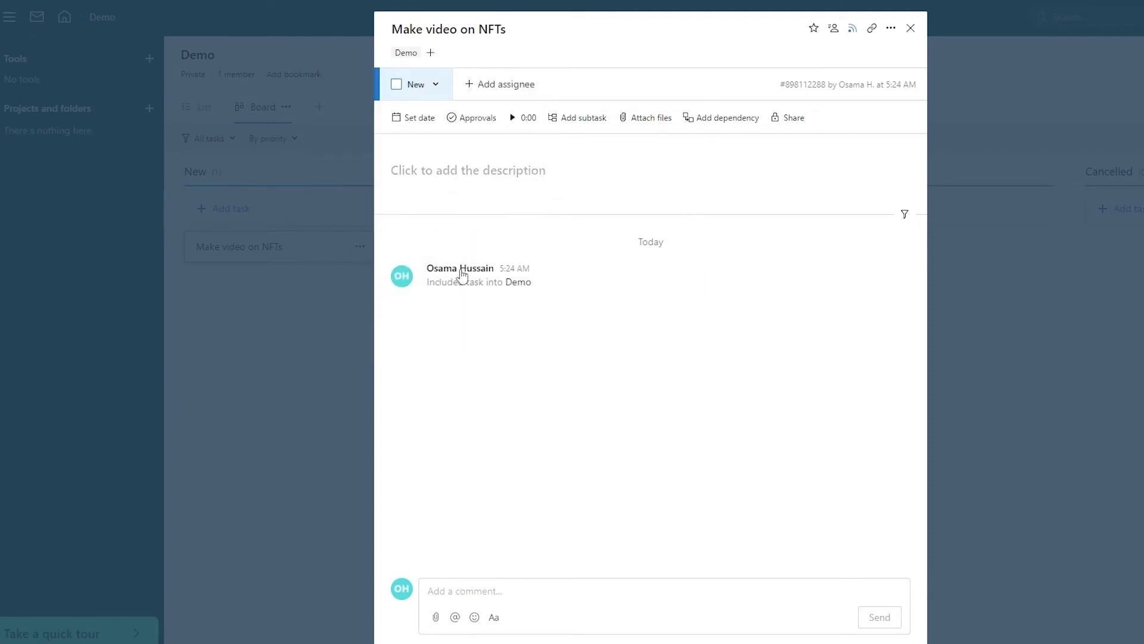
left_click(495, 87)
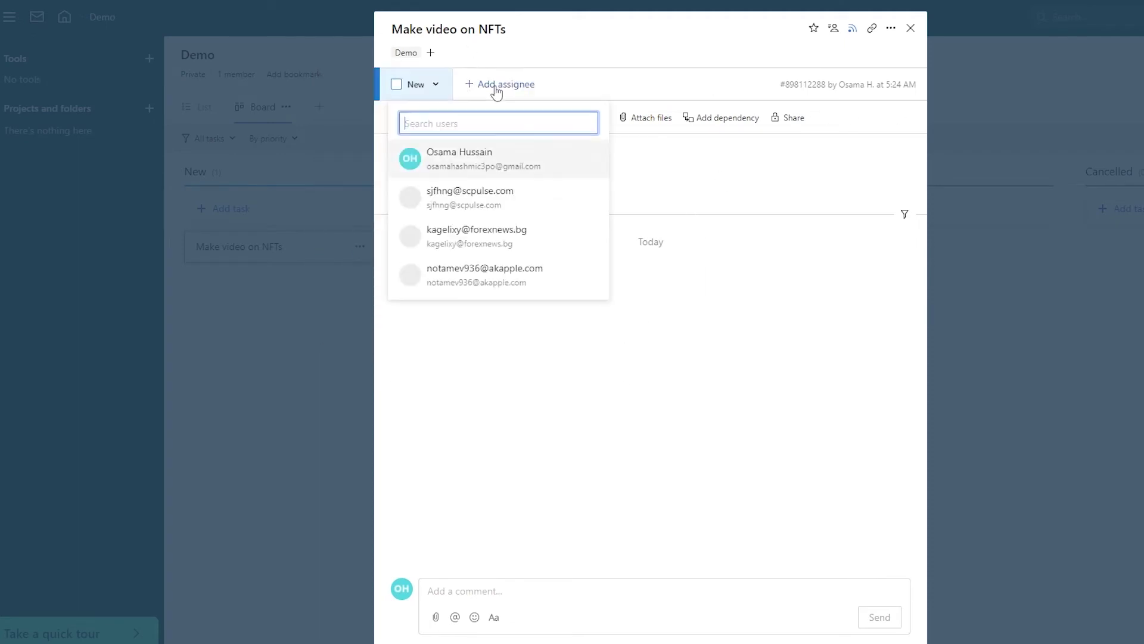
left_click(498, 206)
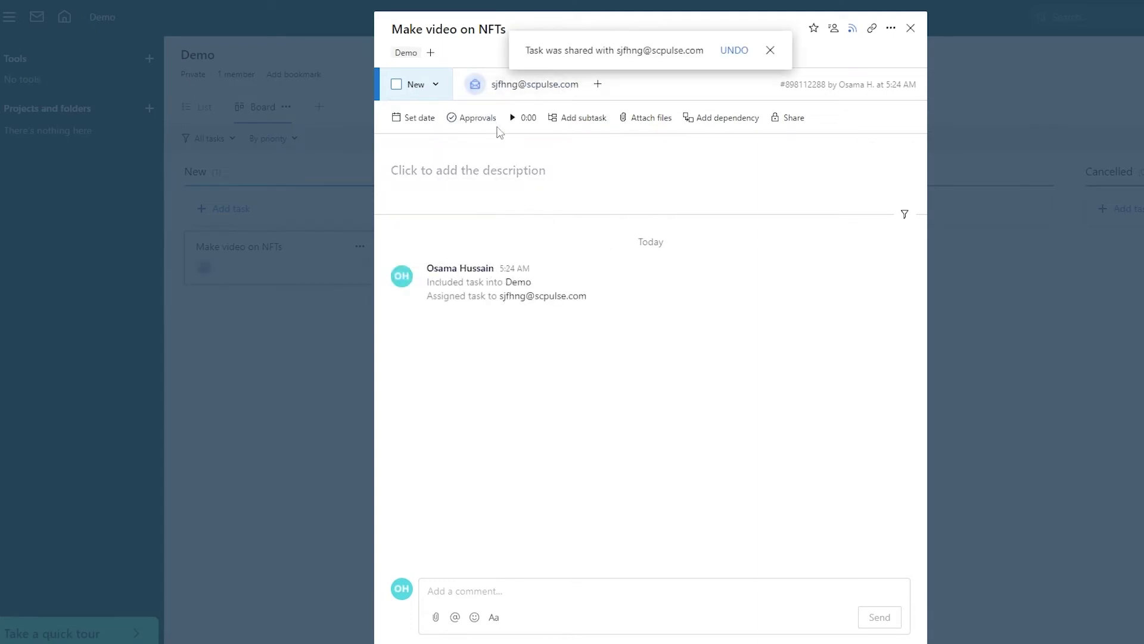
Step: Move the task card from New to In Progress and reopen its details
left_click(311, 371)
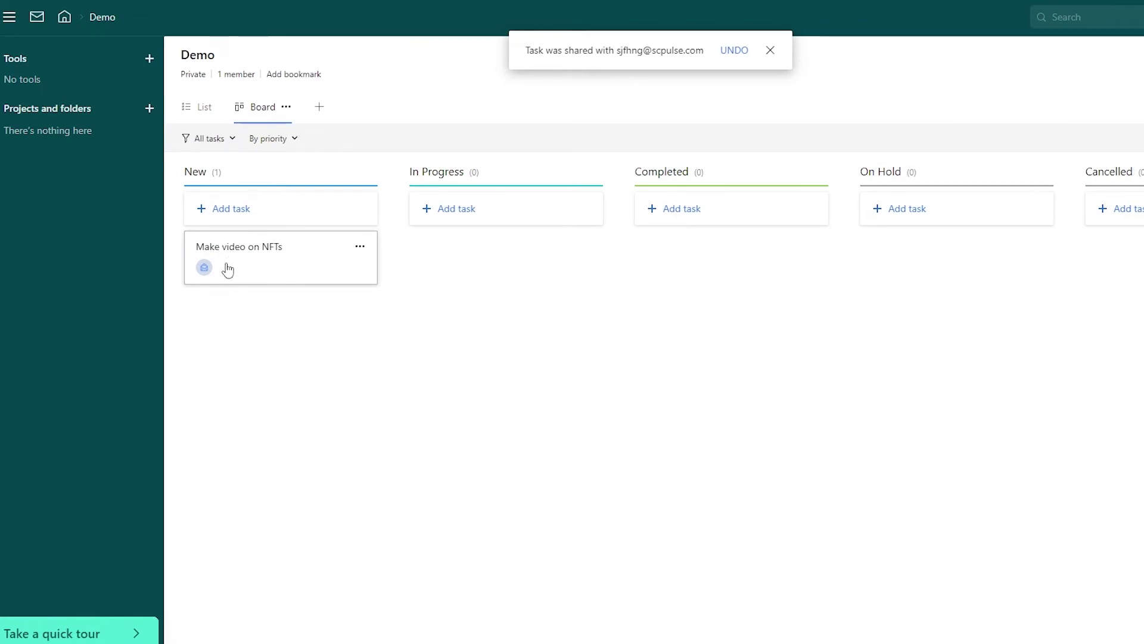
left_click_drag(227, 270, 485, 219)
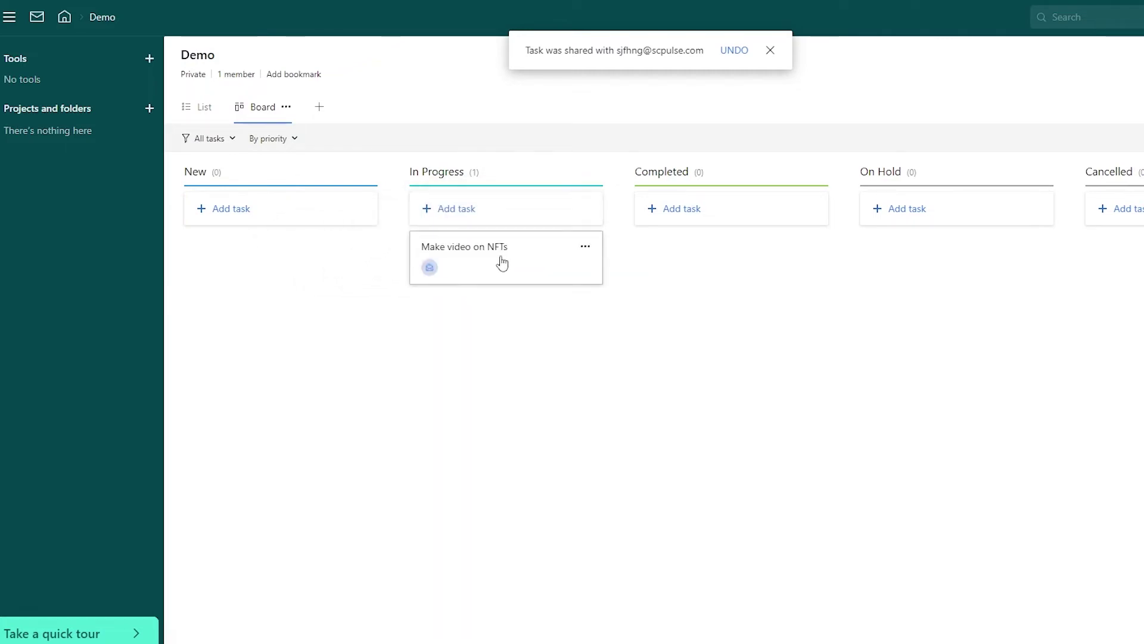
left_click(503, 262)
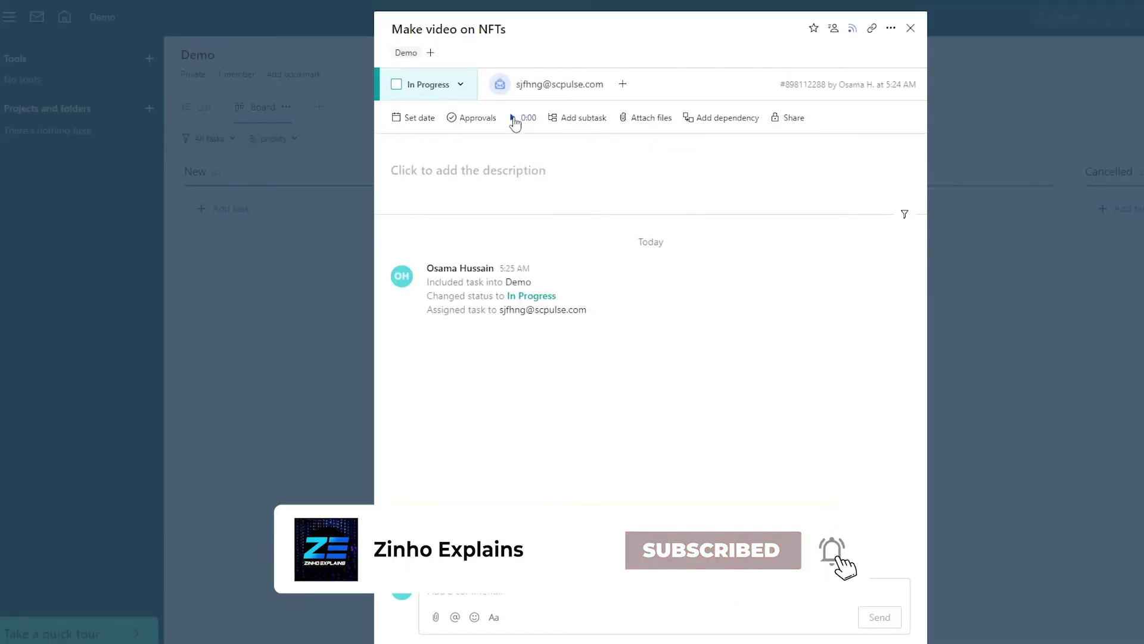
Step: Record a 0h 15m time entry and start the task timer, then return to the Board
left_click(513, 118)
left_click(529, 119)
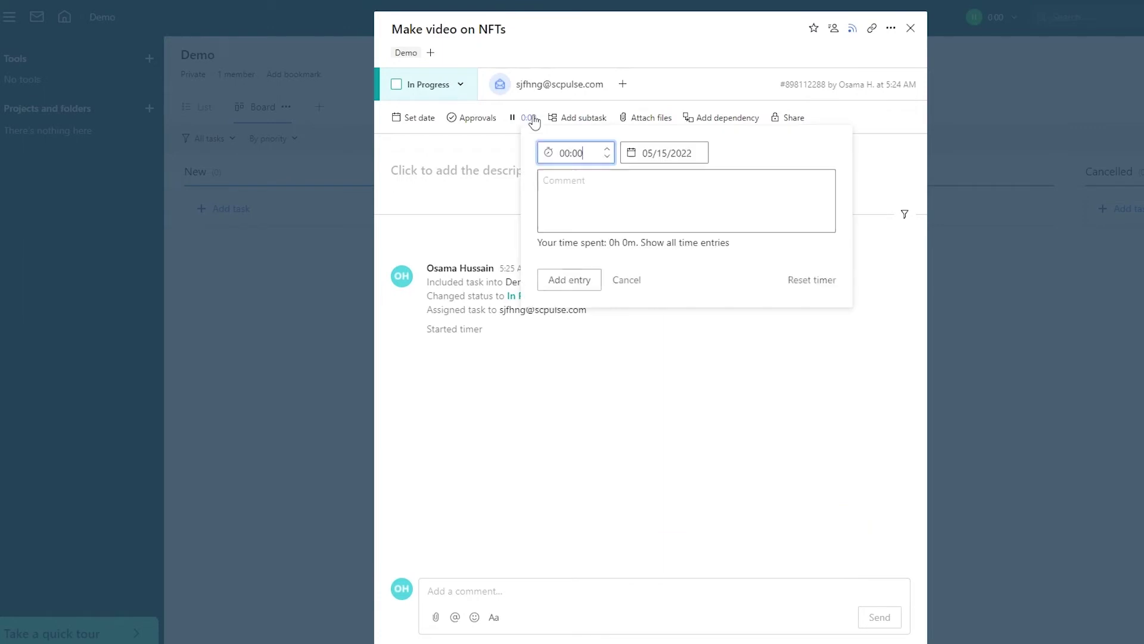
left_click(621, 279)
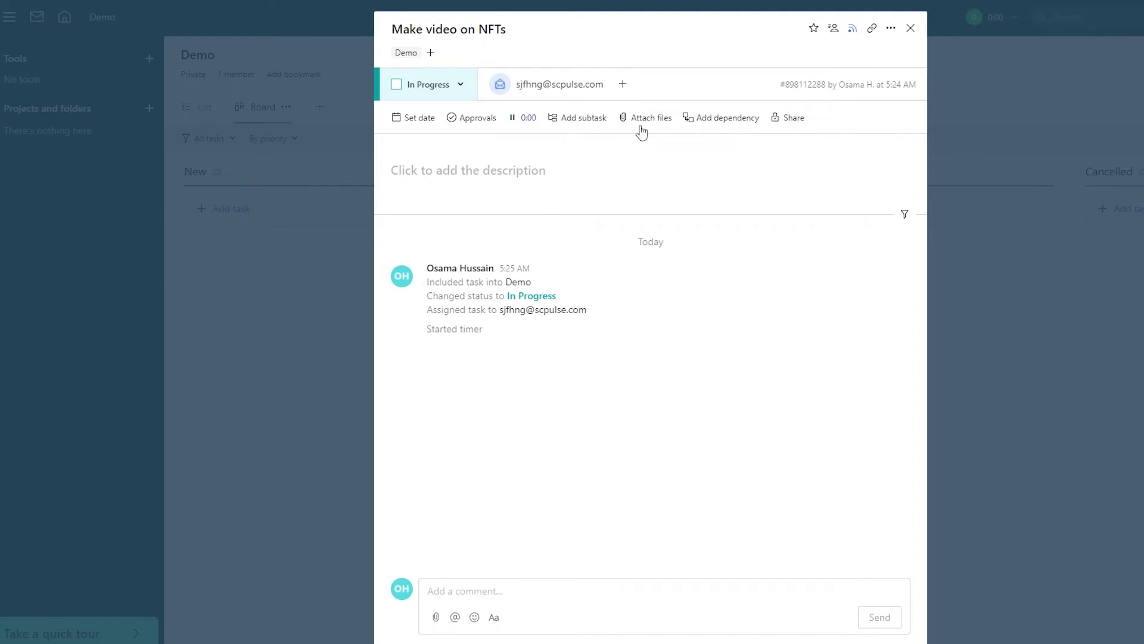
left_click(356, 257)
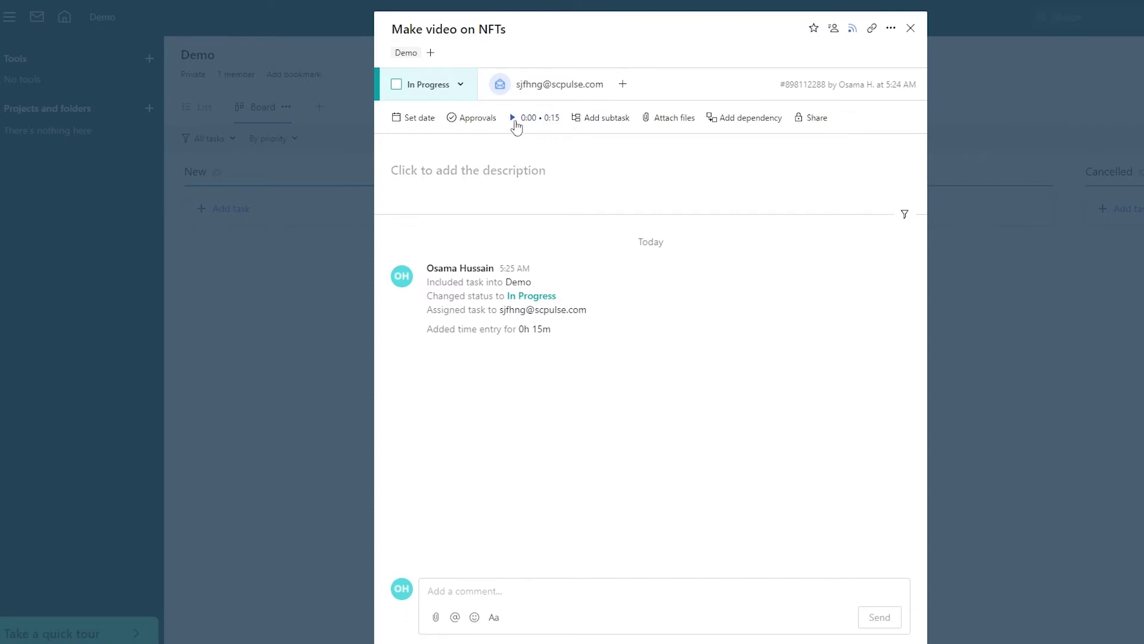
left_click(513, 119)
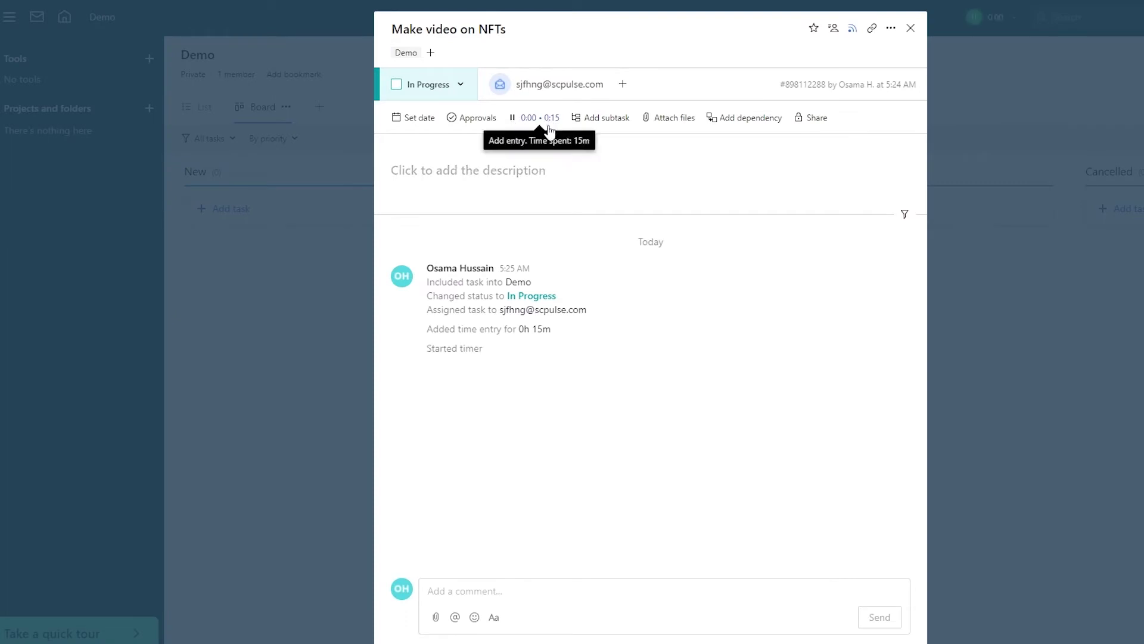
left_click(320, 299)
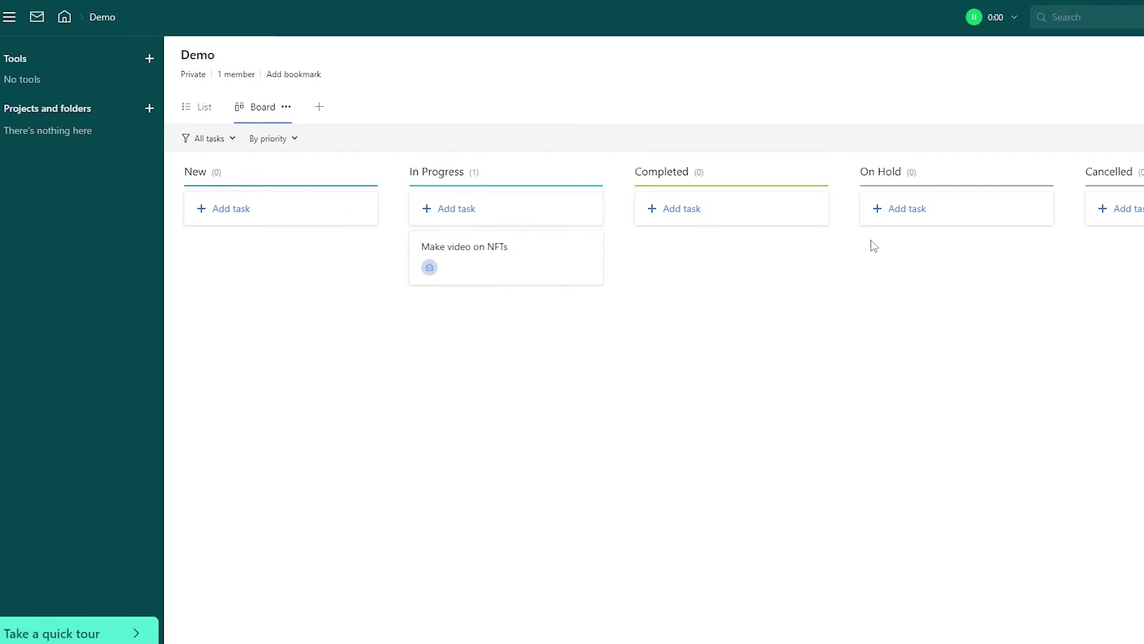
left_click(204, 109)
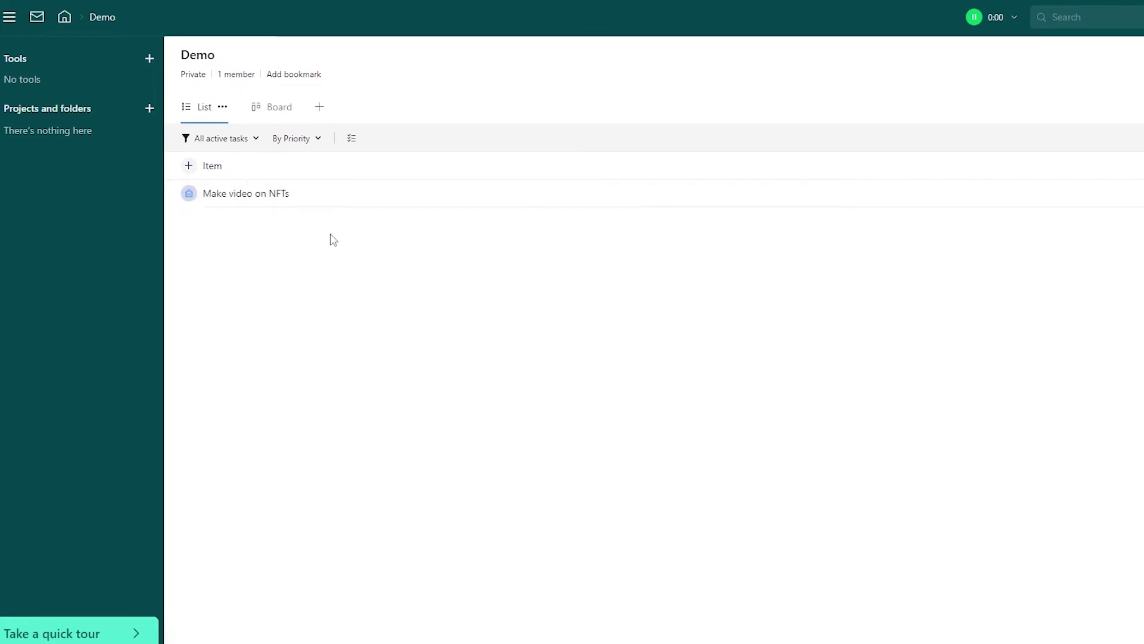
left_click(342, 206)
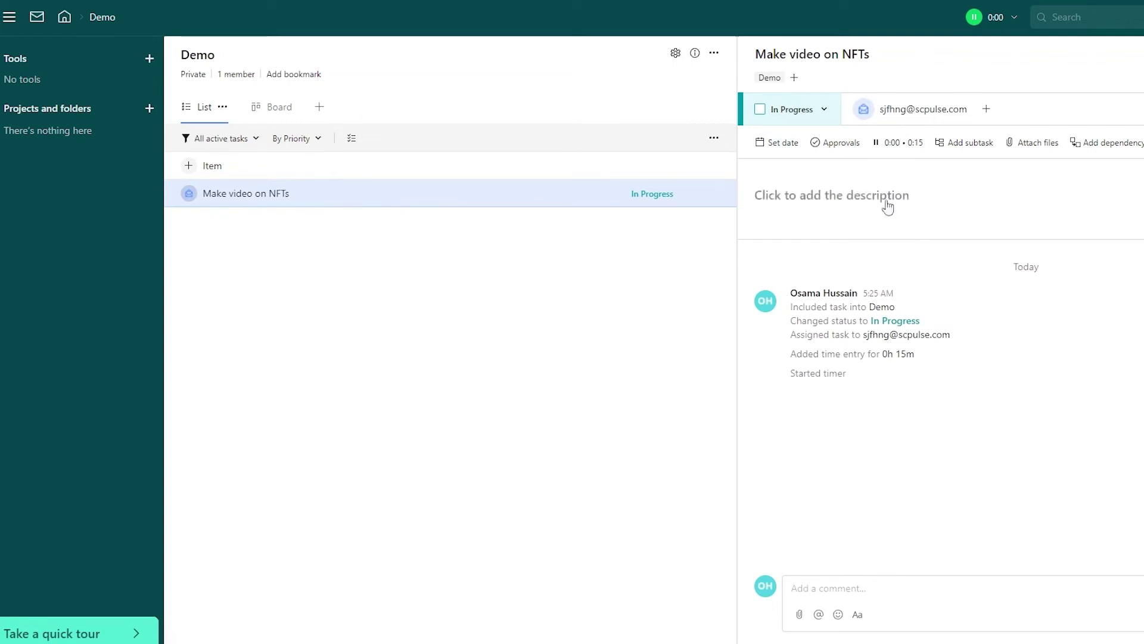
left_click(260, 116)
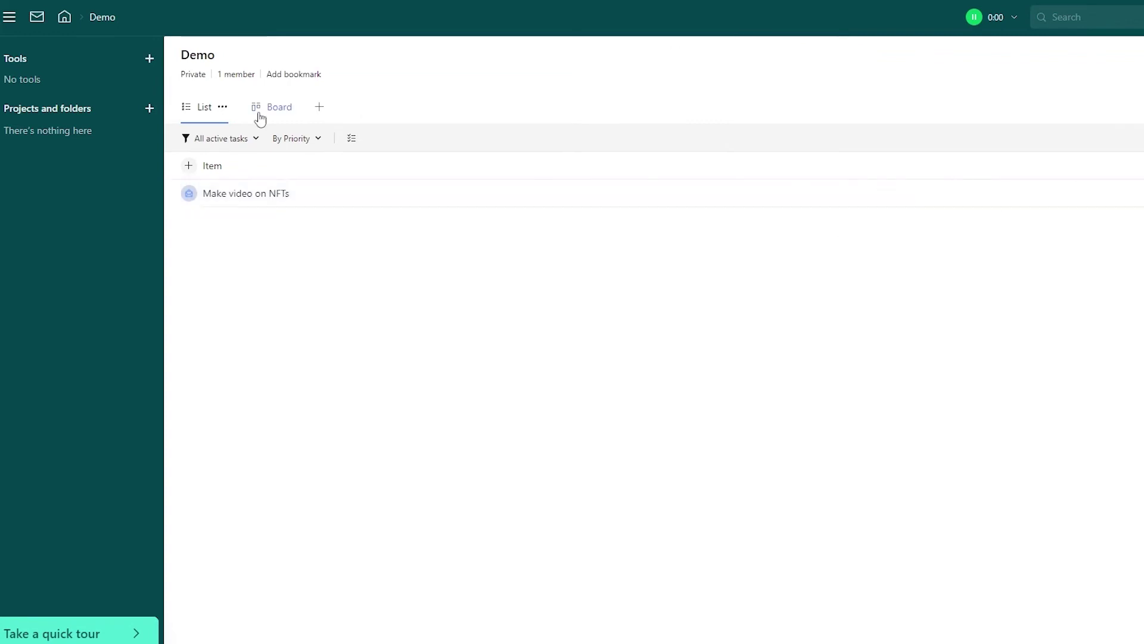
left_click(260, 116)
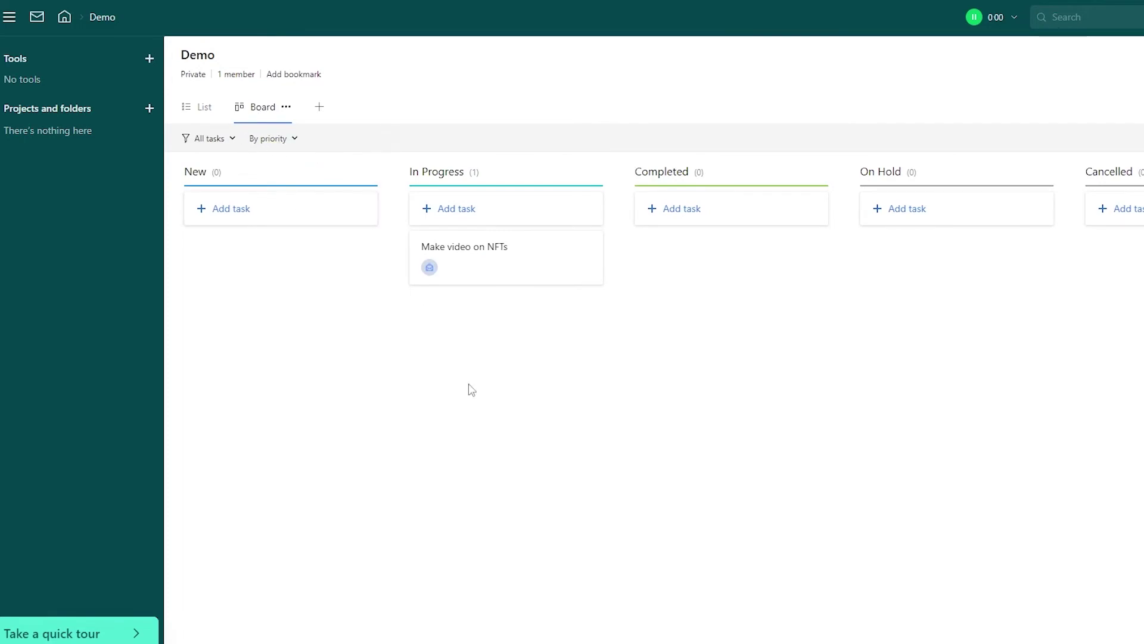
Step: Dismiss the Add view list and open the account menu from the OH profile avatar
left_click(318, 113)
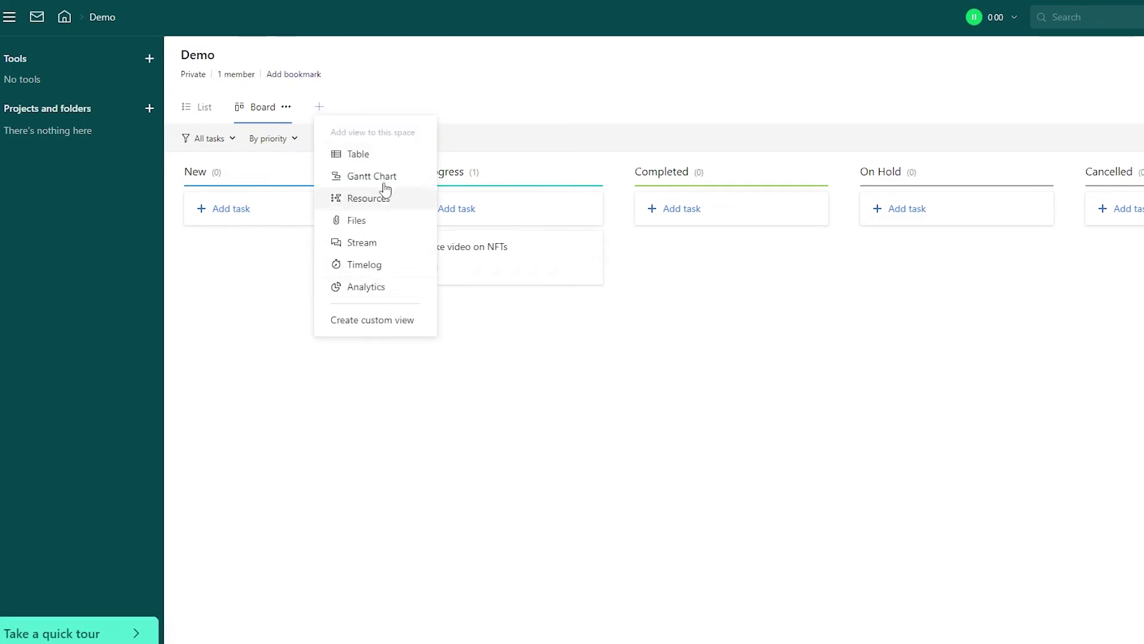
left_click(801, 373)
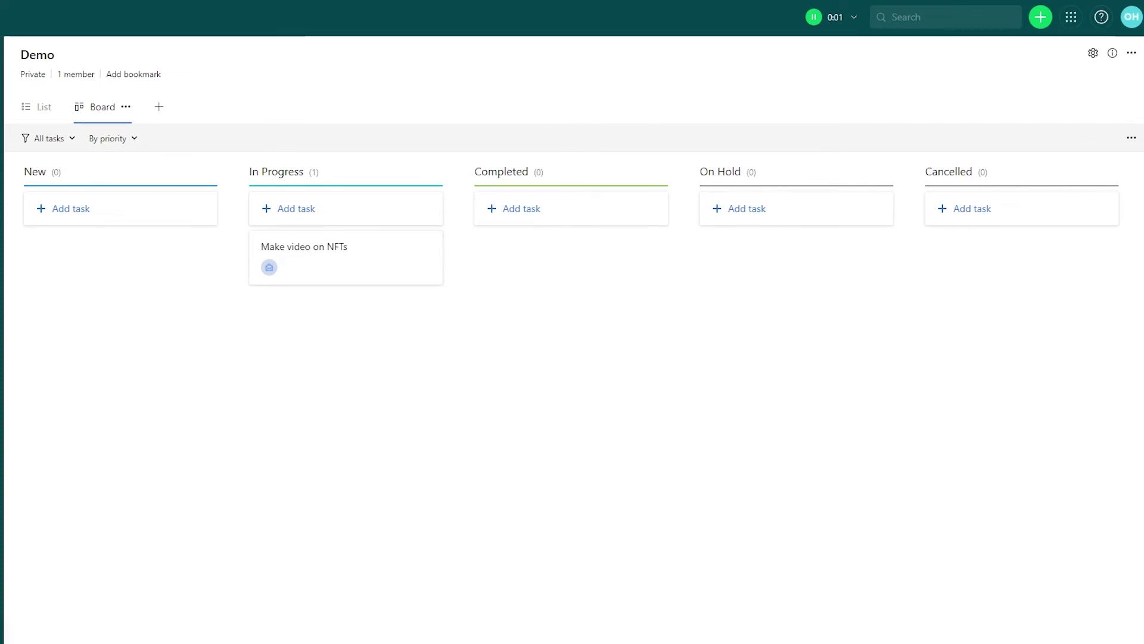
left_click(1131, 18)
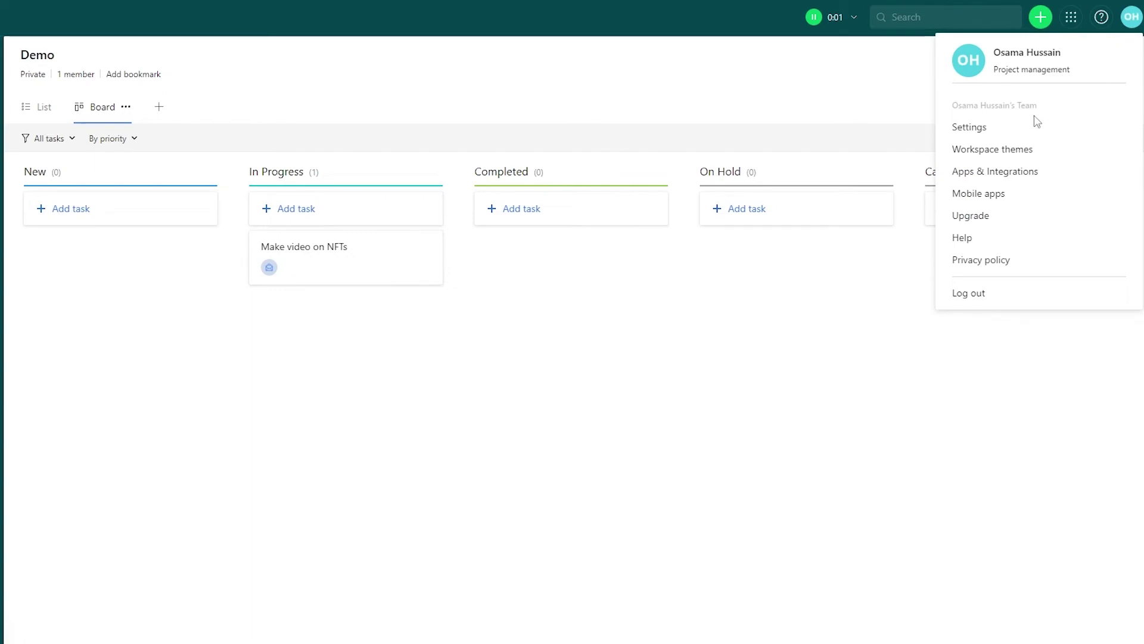
Step: Go to Apps & Integrations and open the Wrike for Gmail add-on in the App Directory
left_click(1007, 177)
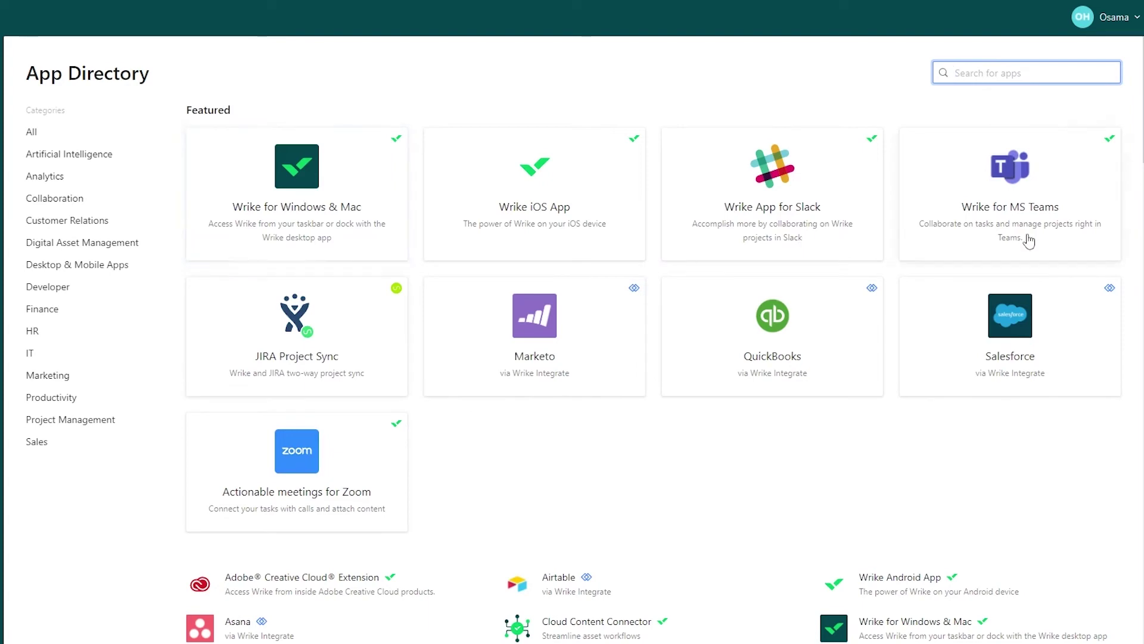
scroll(724, 374, "down", 6)
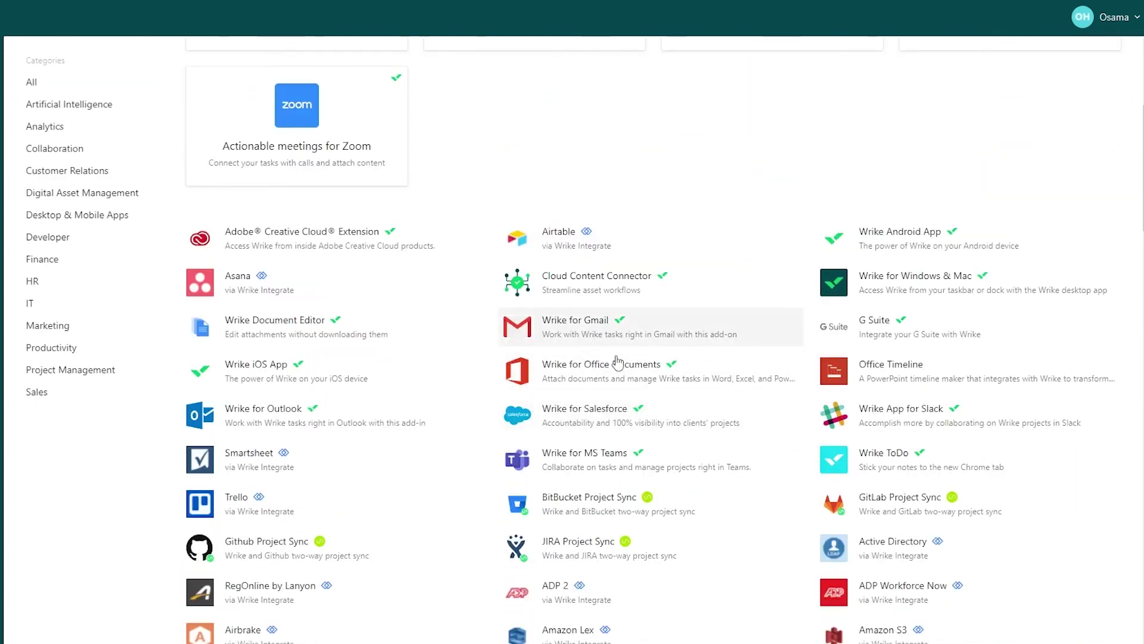
scroll(298, 314, "down", 18)
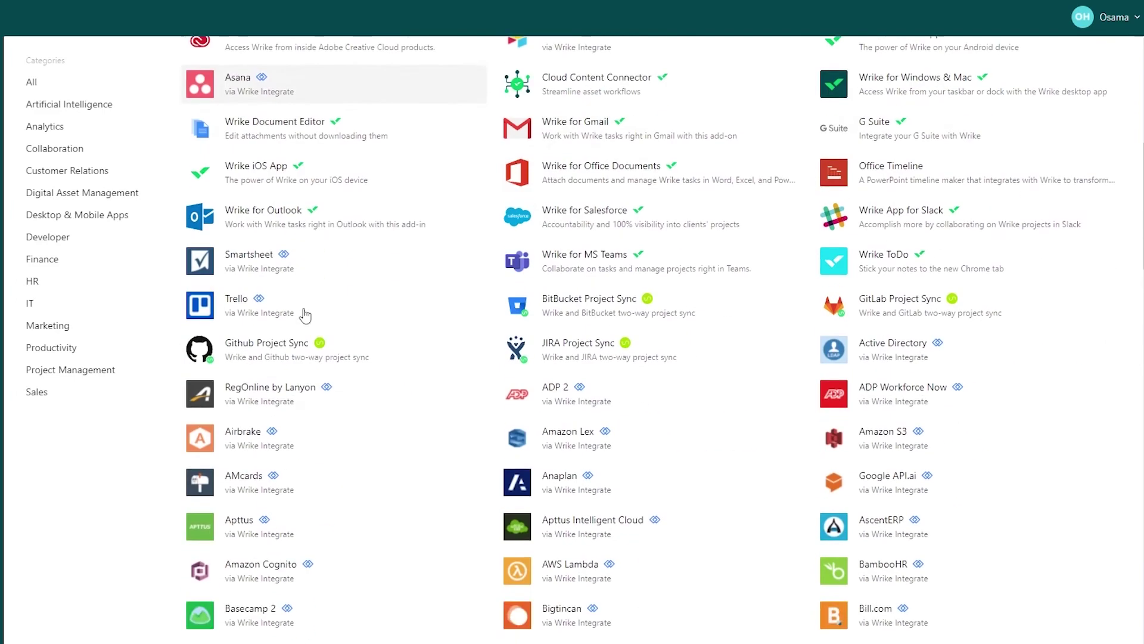
scroll(381, 470, "down", 14)
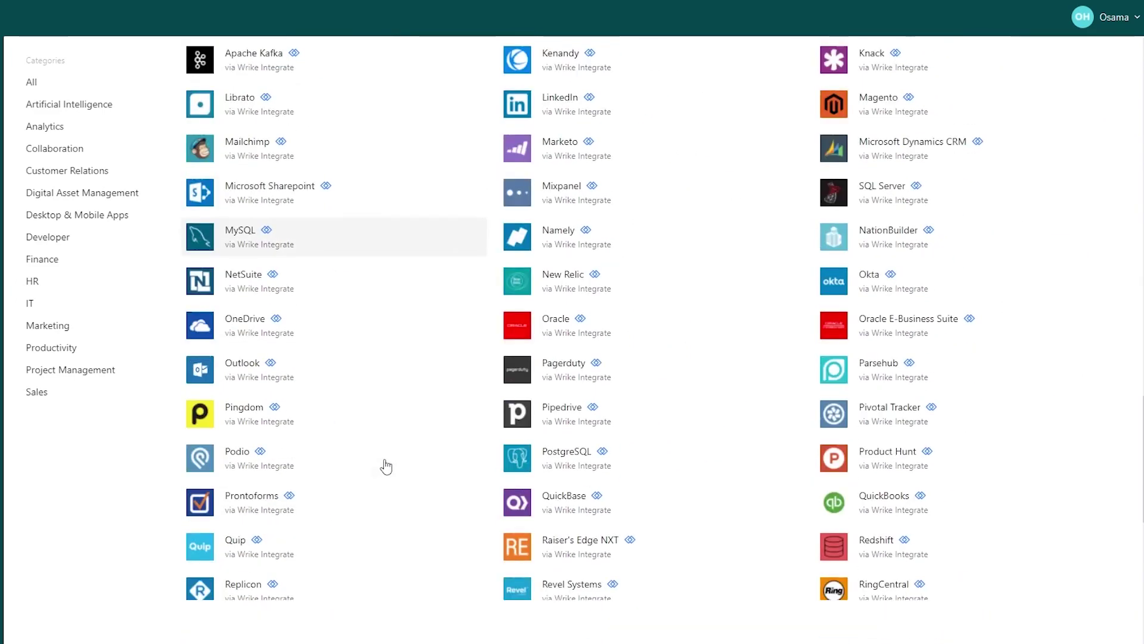
scroll(386, 465, "up", 20)
scroll(390, 465, "up", 8)
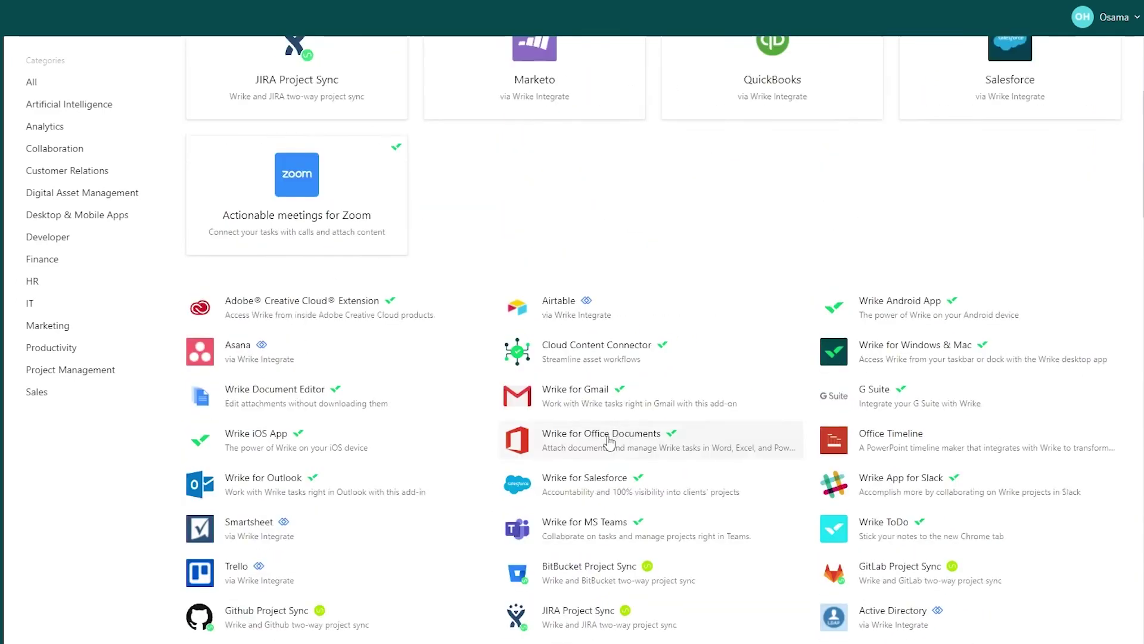
scroll(556, 376, "down", 2)
left_click(575, 398)
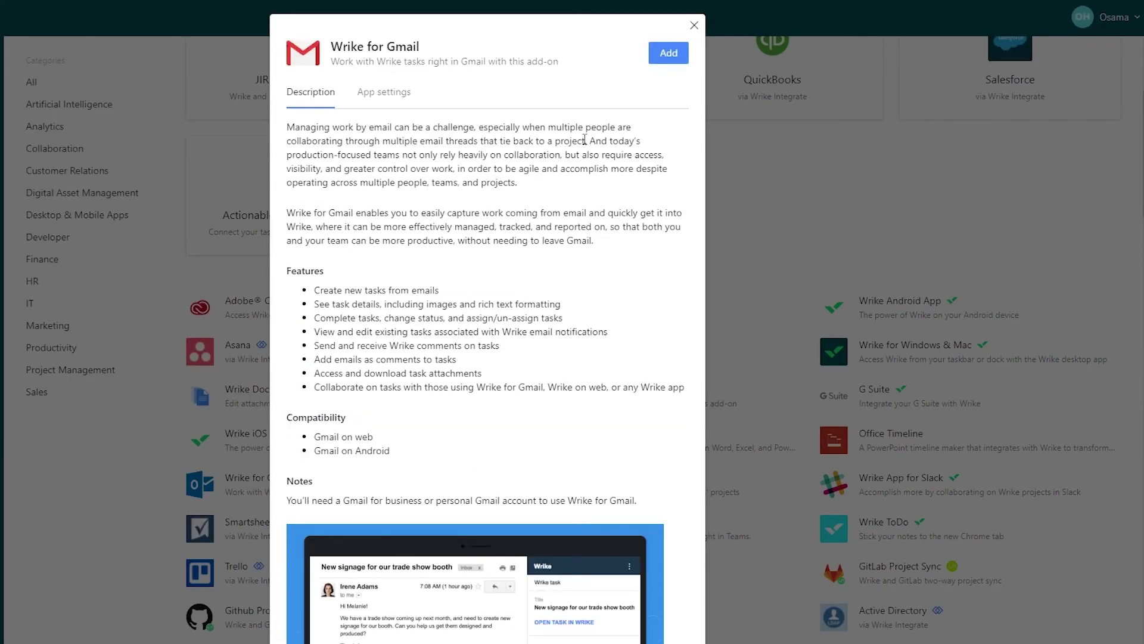
Step: Install Wrike for Google Workspace from the Marketplace, granting permission with the chosen Google account
left_click(669, 55)
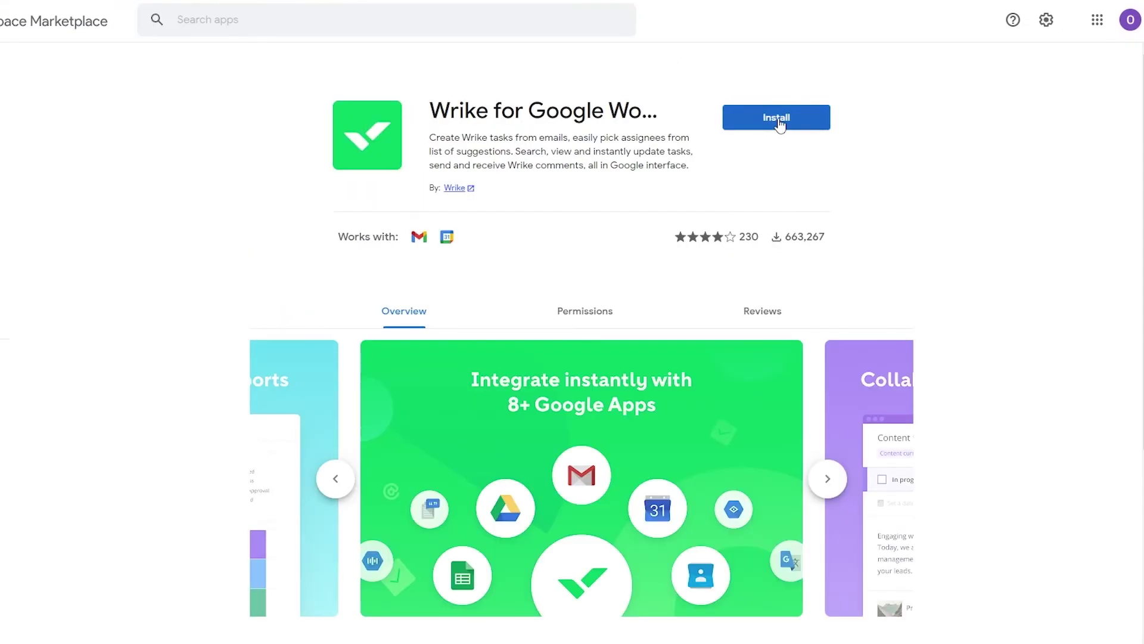
left_click(779, 118)
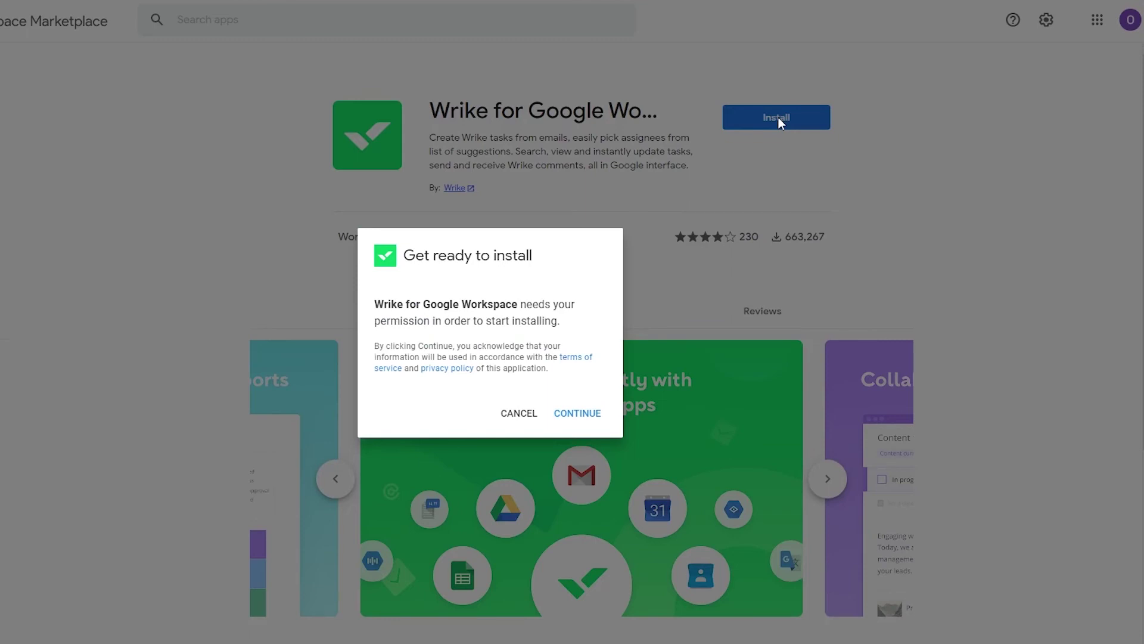
left_click(573, 414)
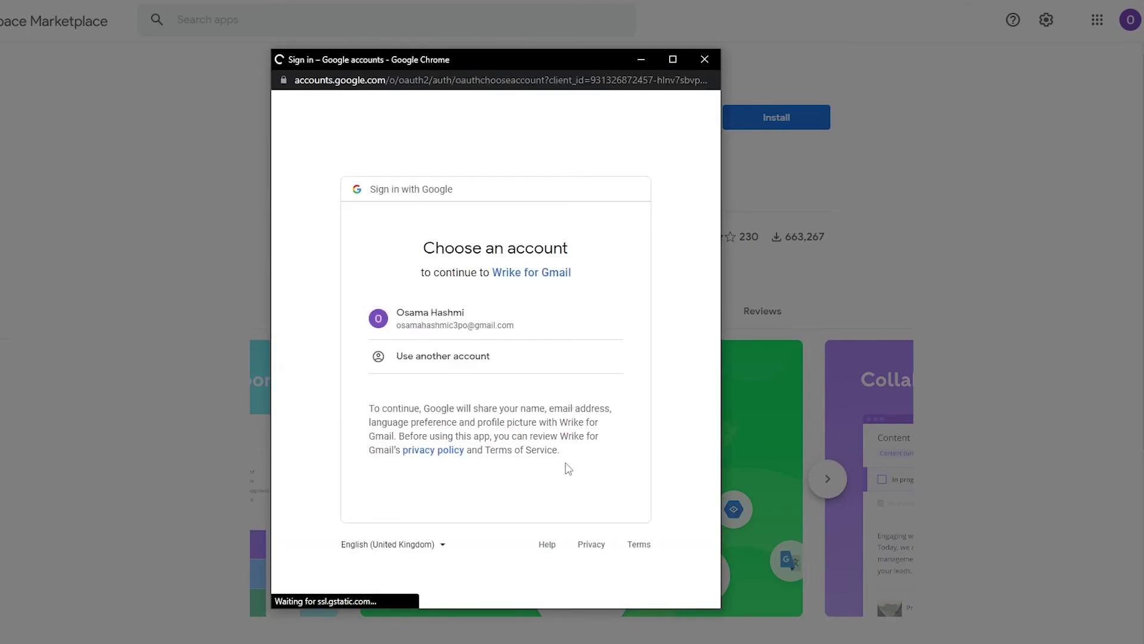
left_click(477, 319)
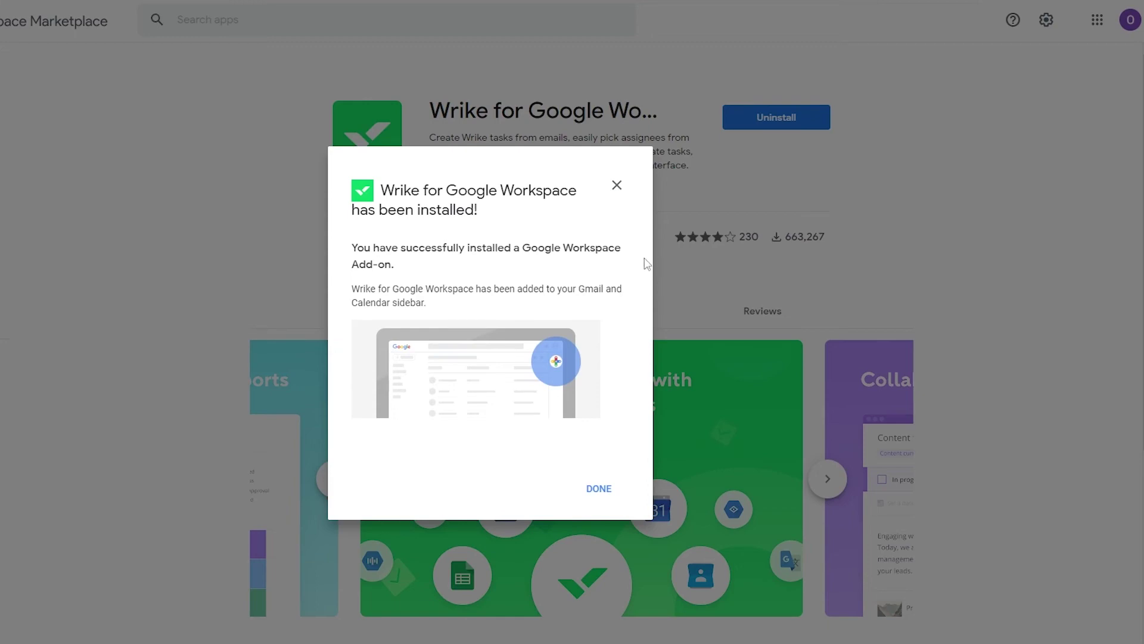
left_click(602, 492)
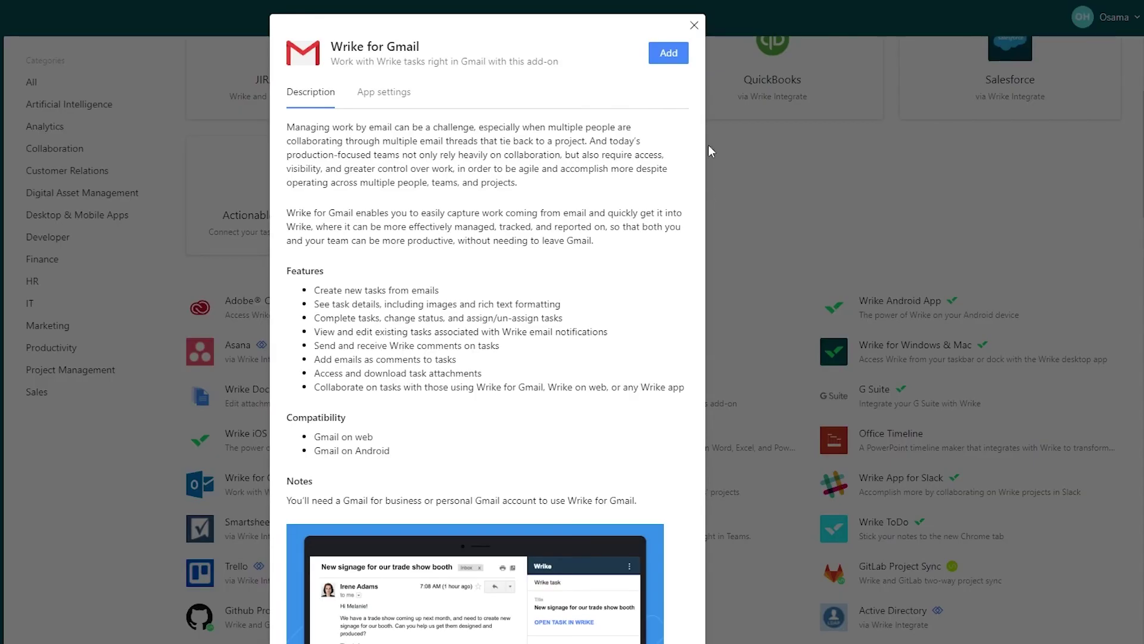
Step: Reopen and scroll through the Wrike for Gmail description, then close it
left_click(709, 156)
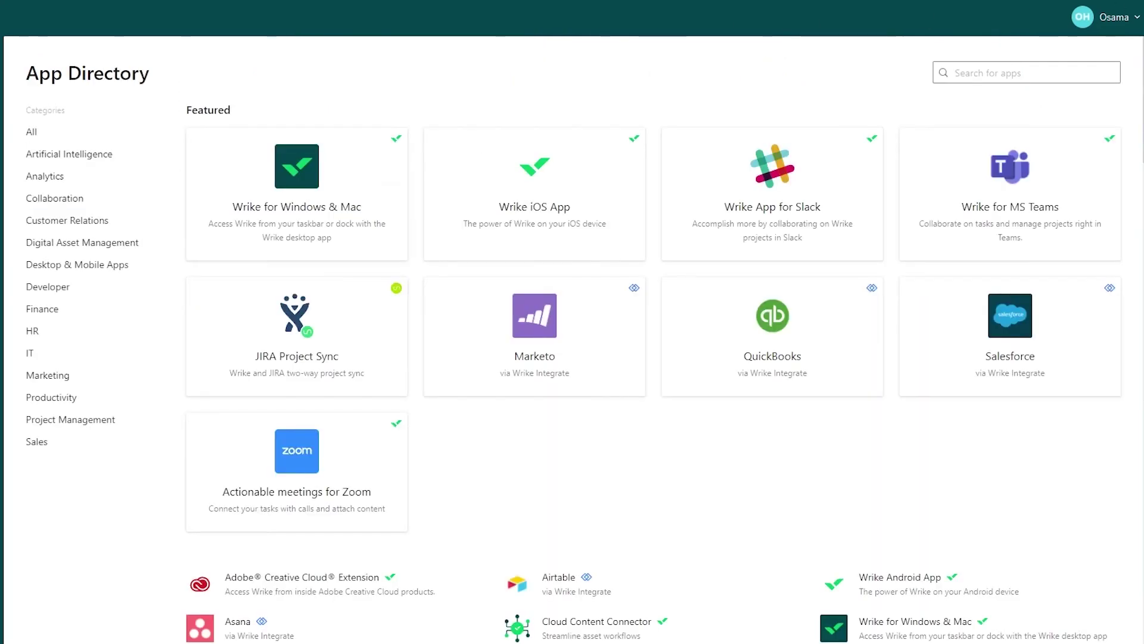
scroll(578, 357, "down", 5)
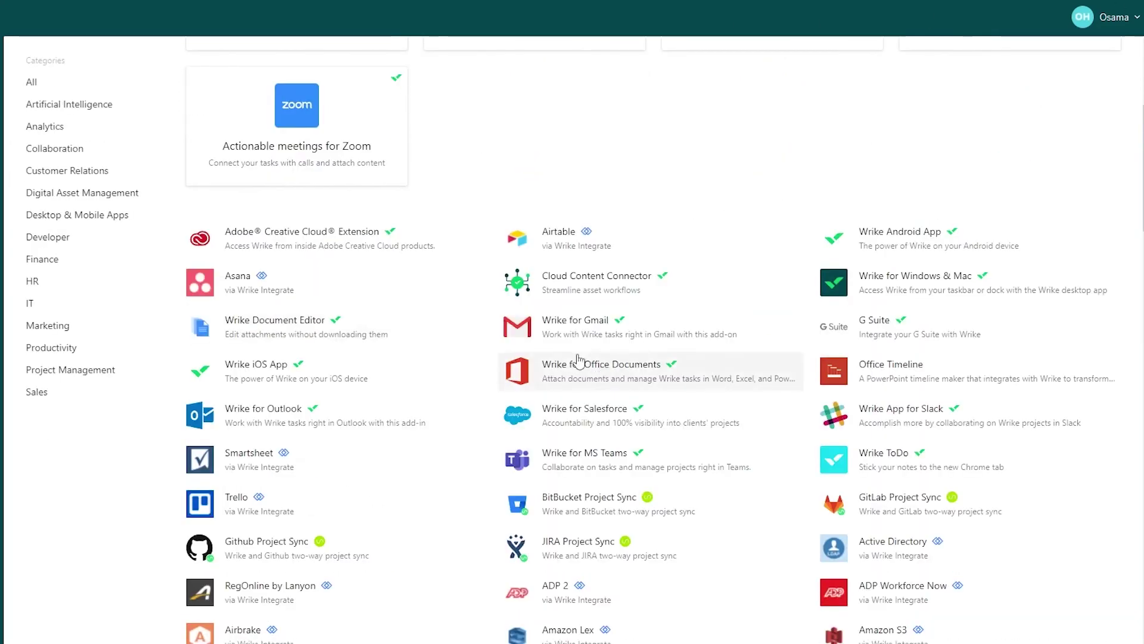
left_click(579, 327)
scroll(537, 451, "down", 5)
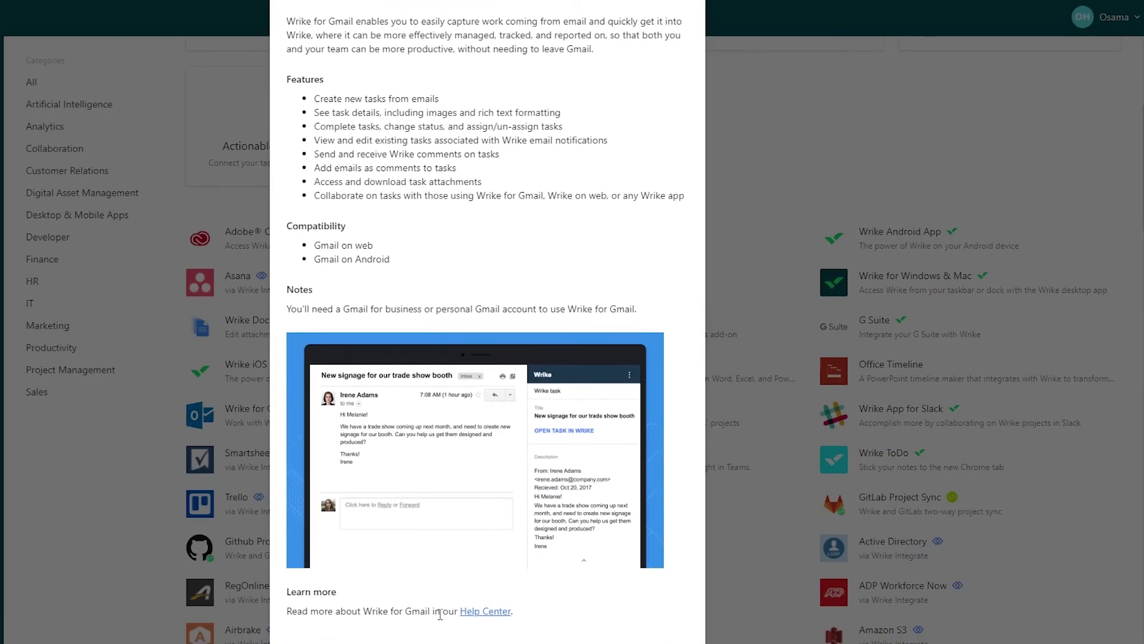
scroll(440, 614, "up", 5)
key("Escape")
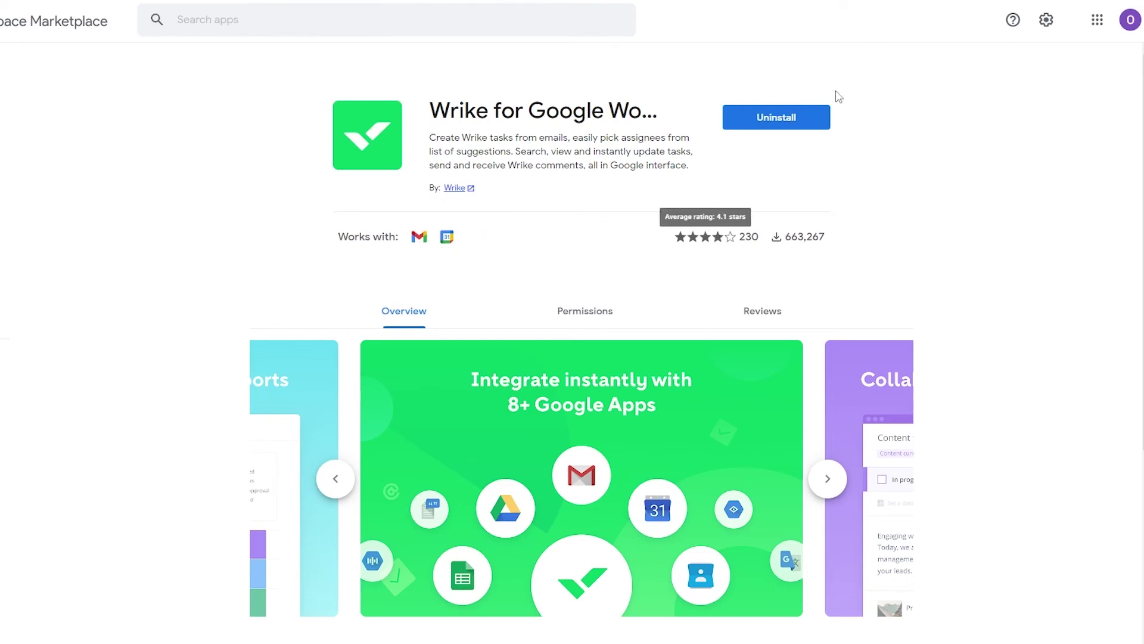
scroll(513, 174, "down", 5)
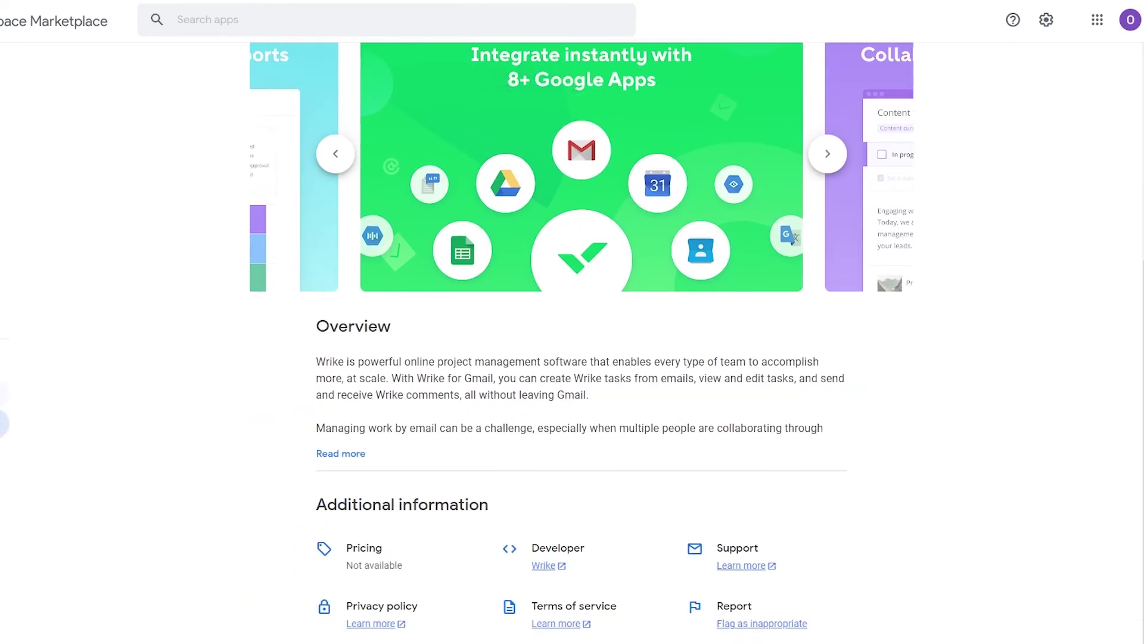
scroll(202, 332, "up", 5)
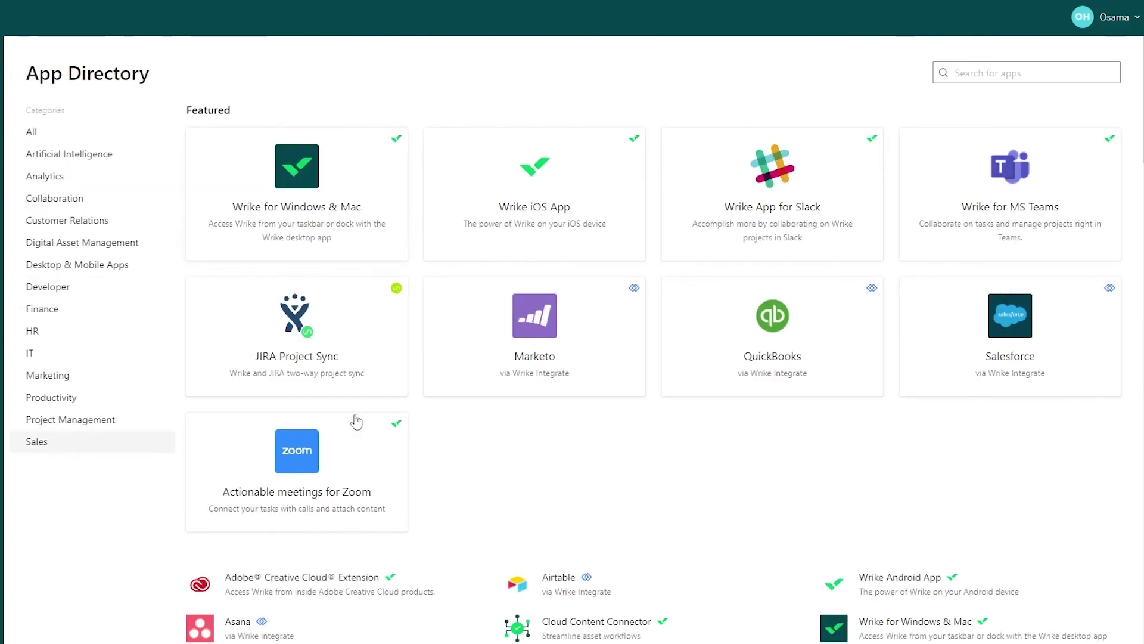
Step: Filter the App Directory to Project Management apps, then go to Workspace themes
left_click(122, 420)
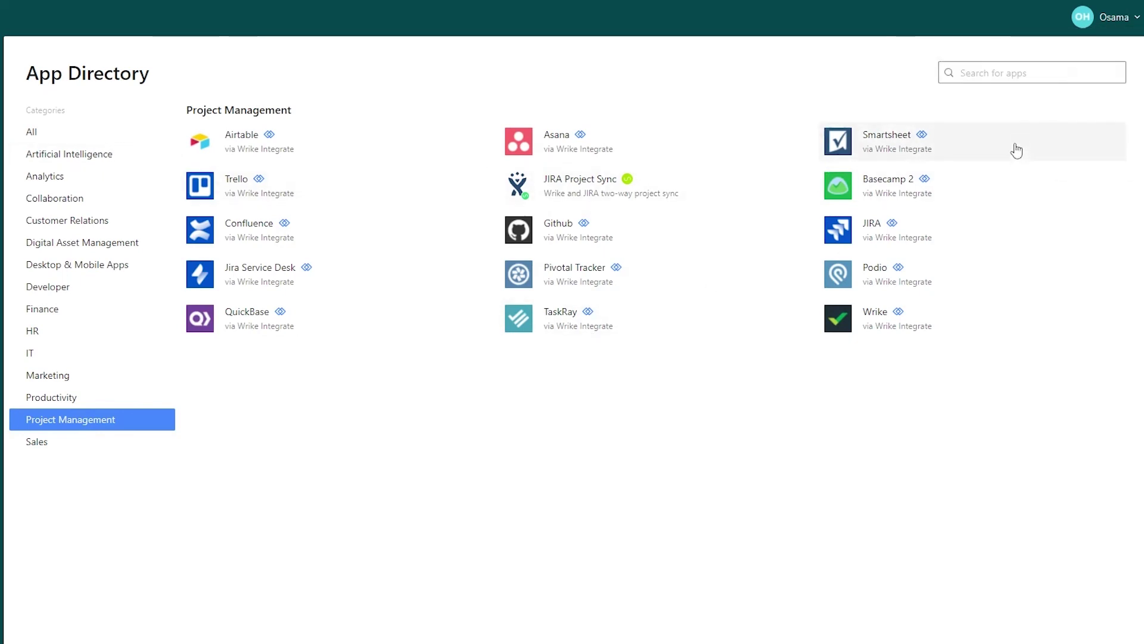
left_click(991, 151)
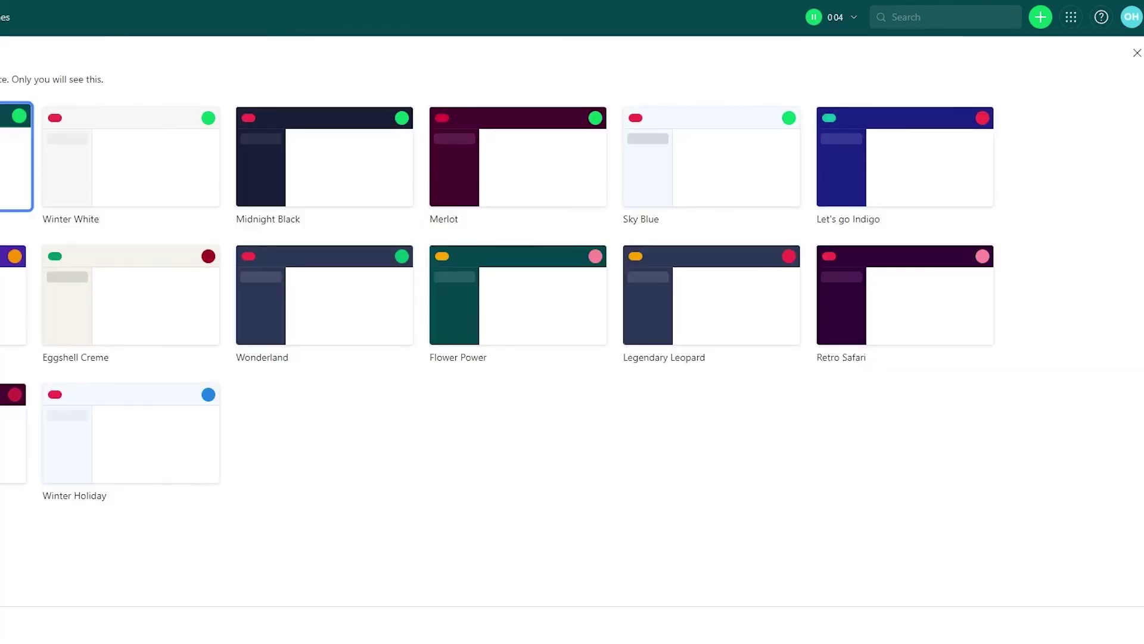
Step: Switch the workspace to the Midnight Black theme and close the theme picker
left_click(338, 155)
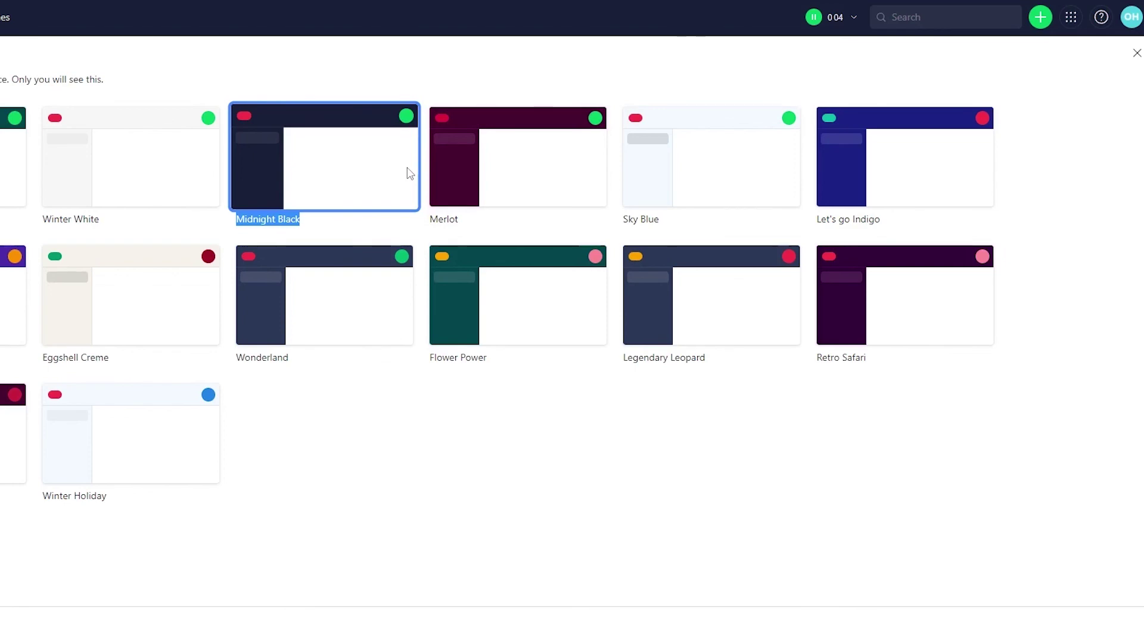
key("Escape")
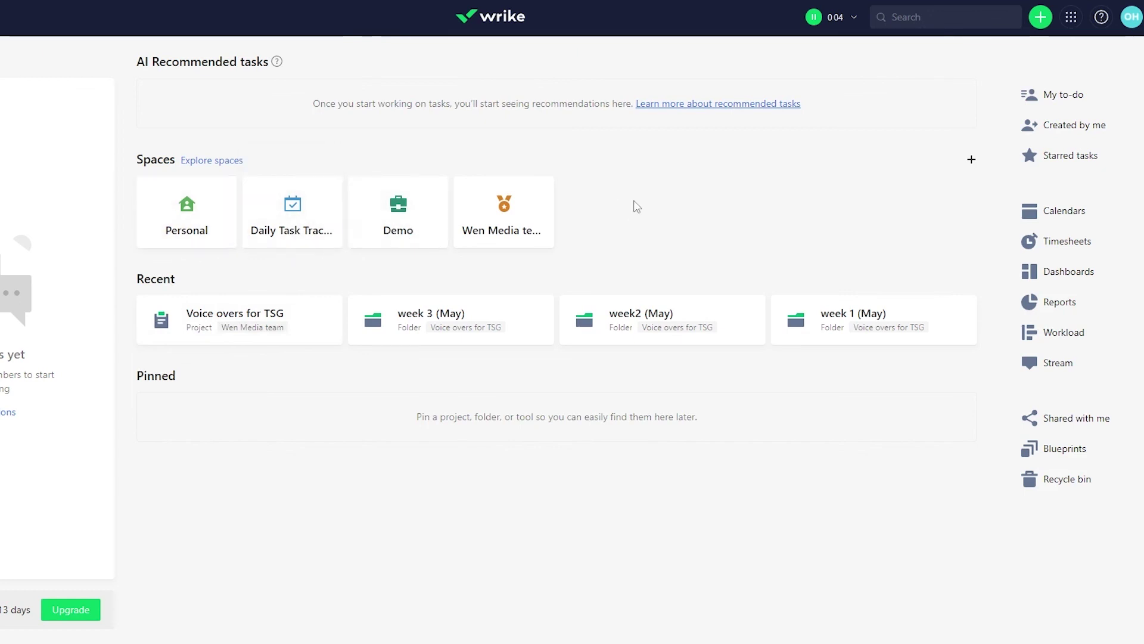
left_click(1041, 17)
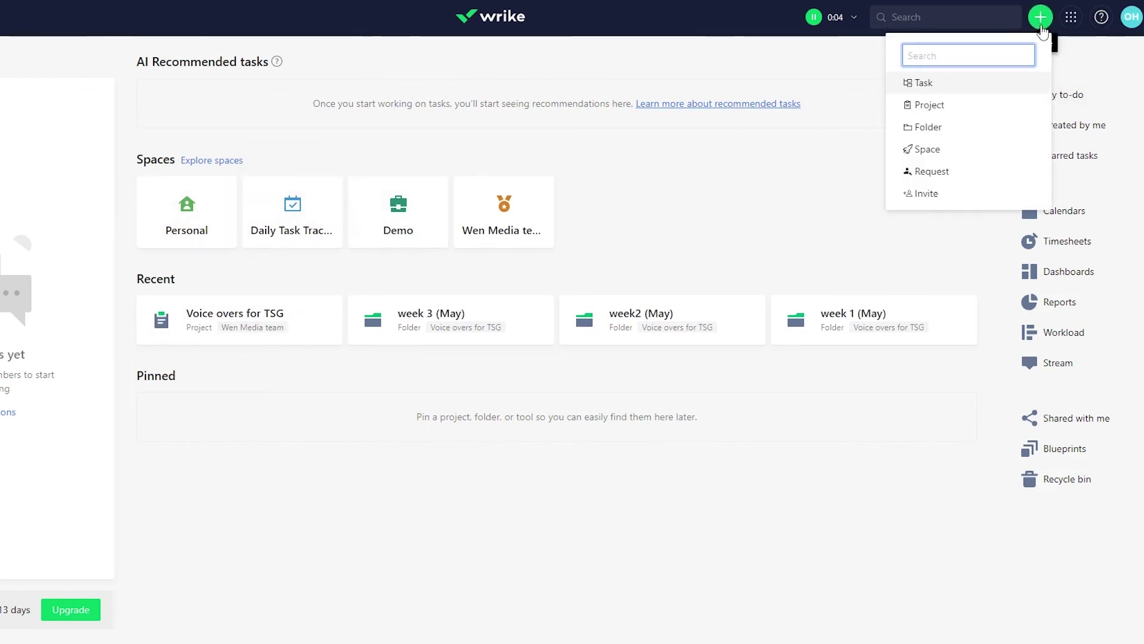
left_click(934, 199)
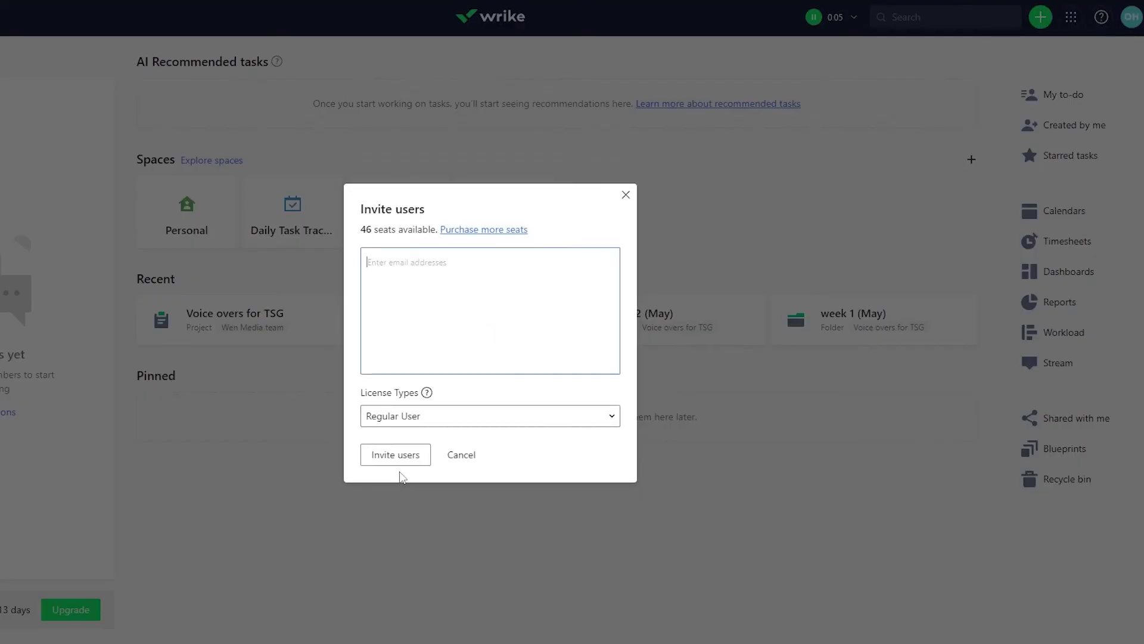
left_click(654, 224)
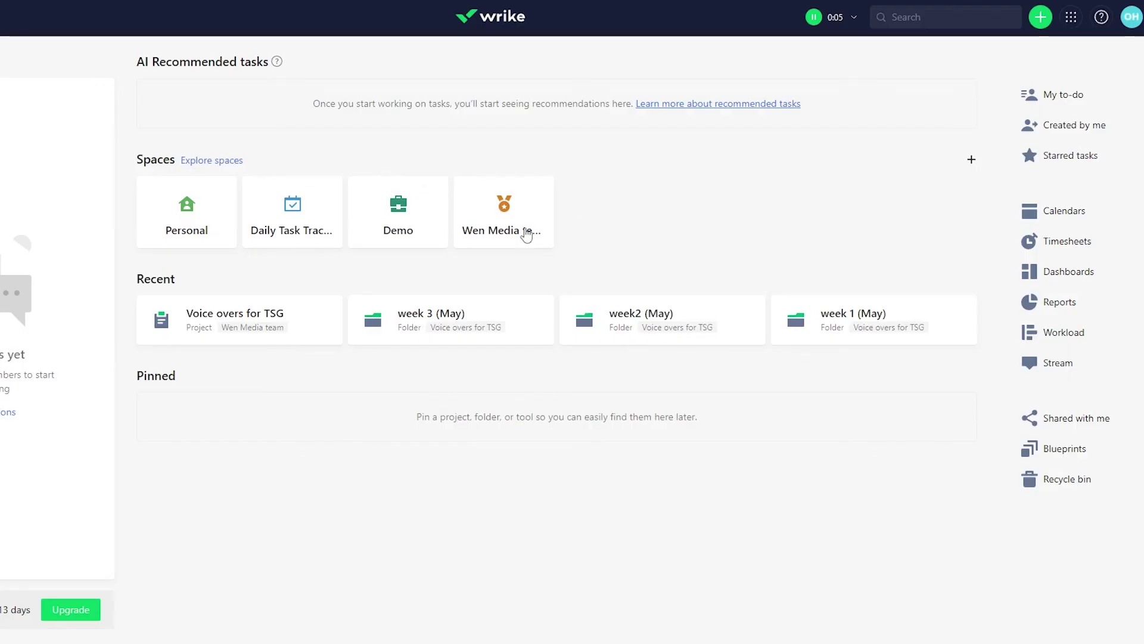